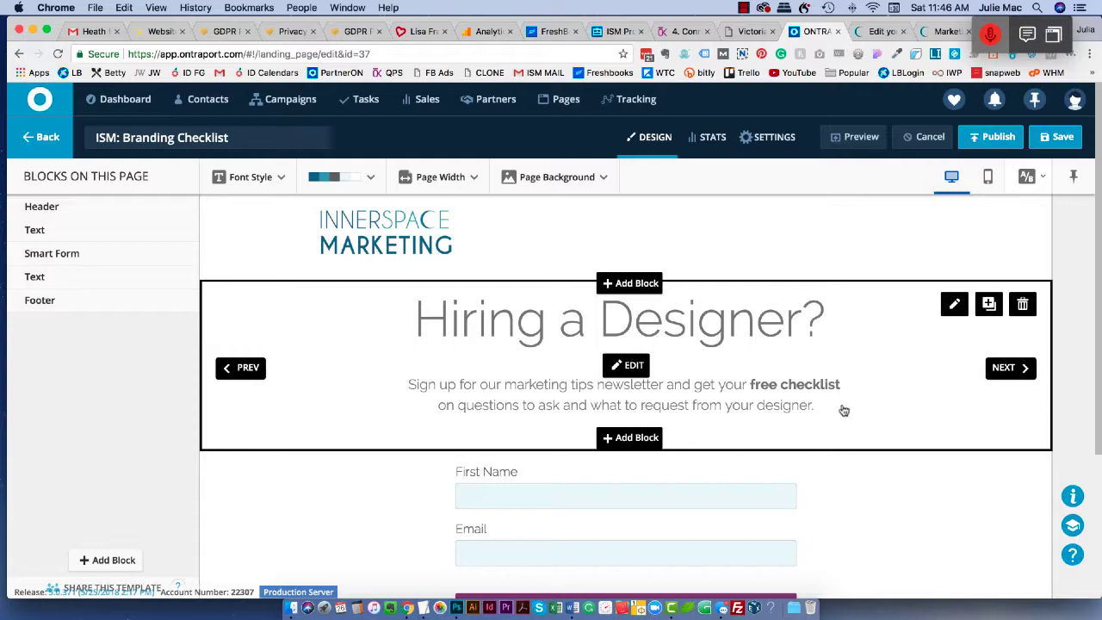
Review the ISM: Branding Checklist landing page from the headline through the signup form to the privacy notice and footer links.
scroll(843, 408, down, 1)
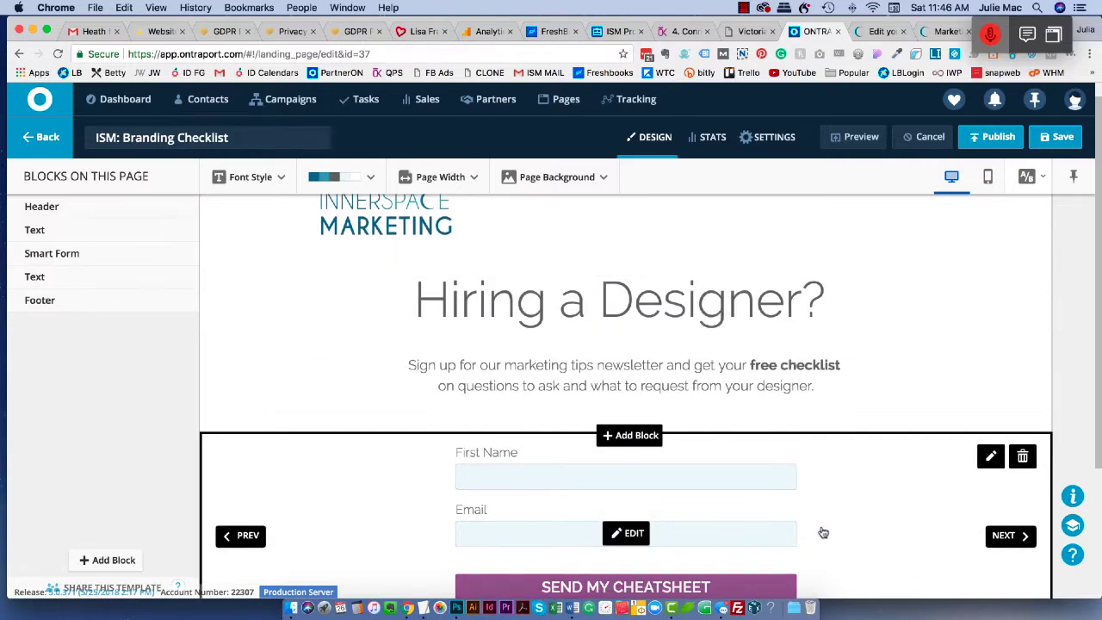
scroll(823, 531, down, 3)
scroll(823, 531, down, 2)
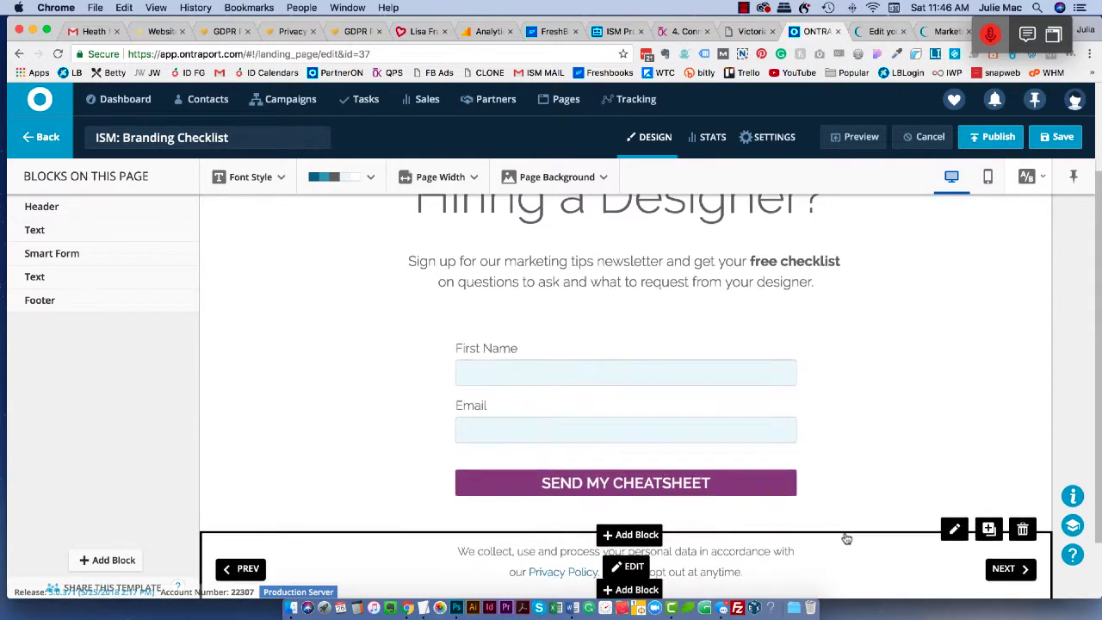
scroll(826, 534, down, 3)
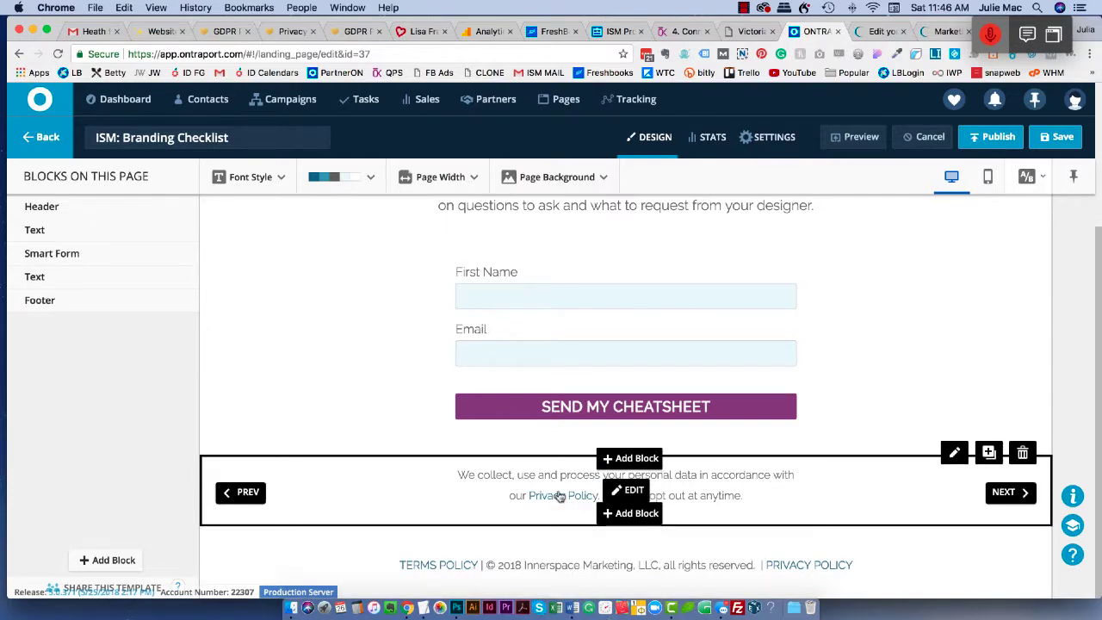
Open the Privacy Policy page from the Innerspace Marketing website's footer and look over its opening sections.
click(943, 31)
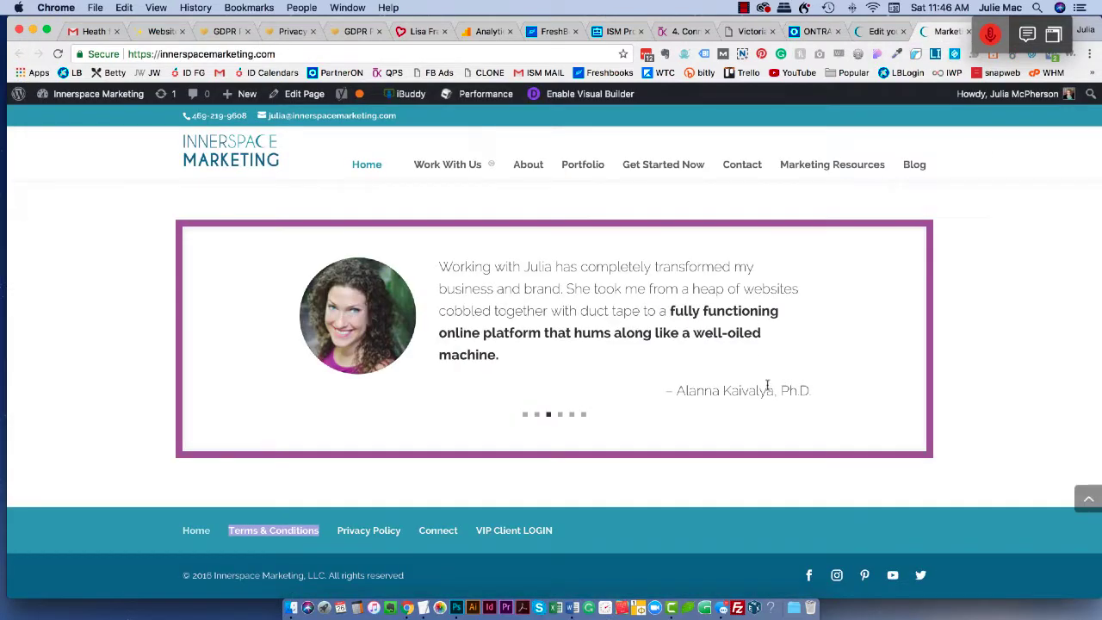
click(357, 541)
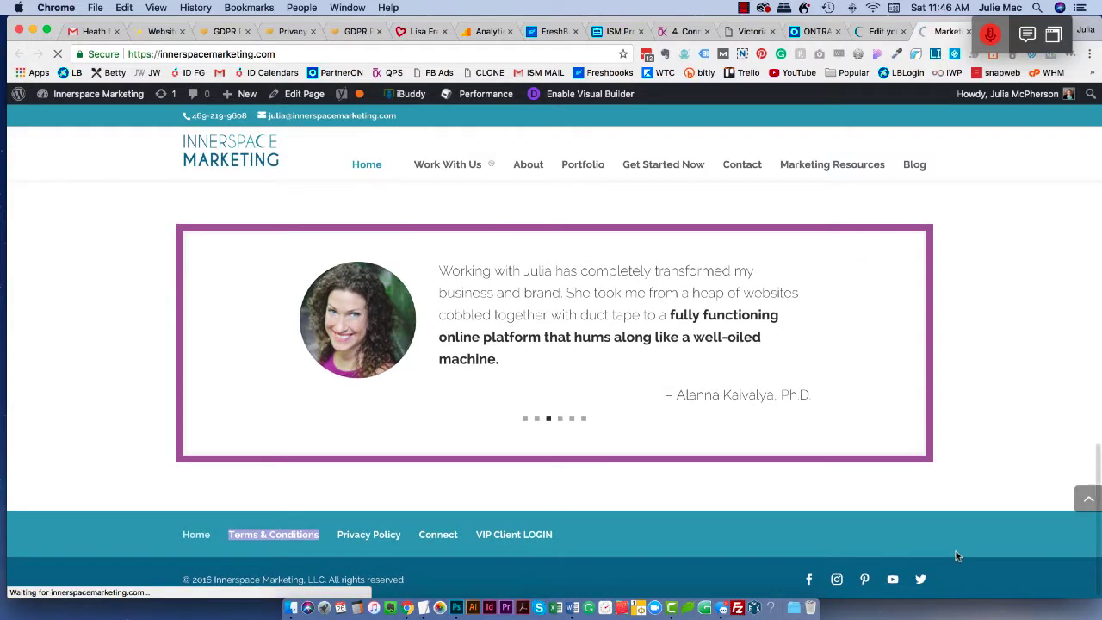
click(344, 544)
scroll(978, 572, down, 15)
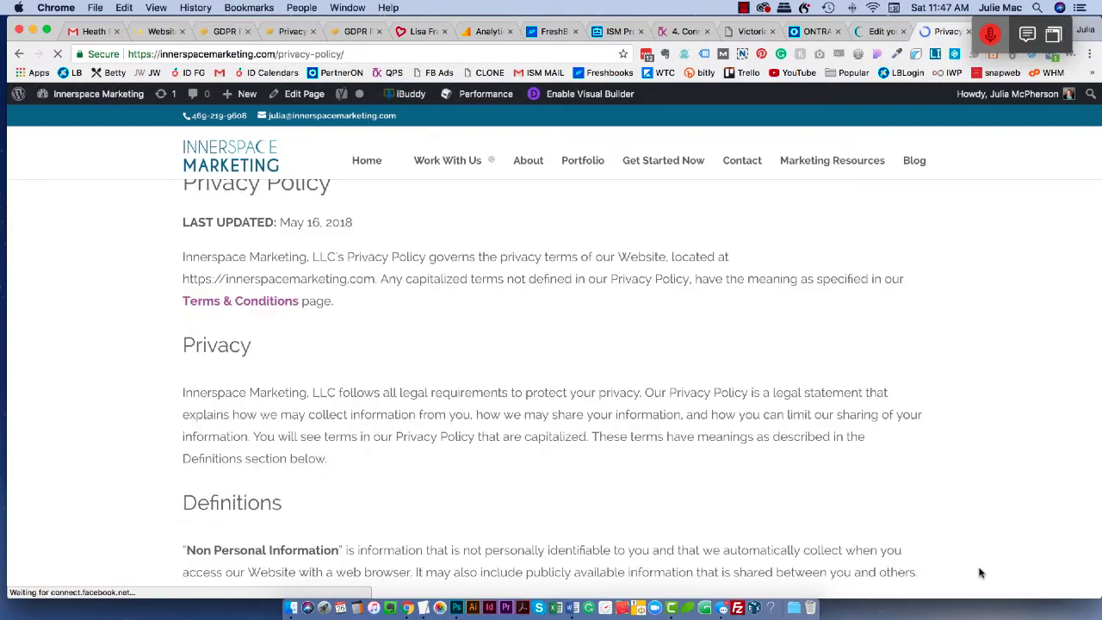
scroll(978, 572, up, 15)
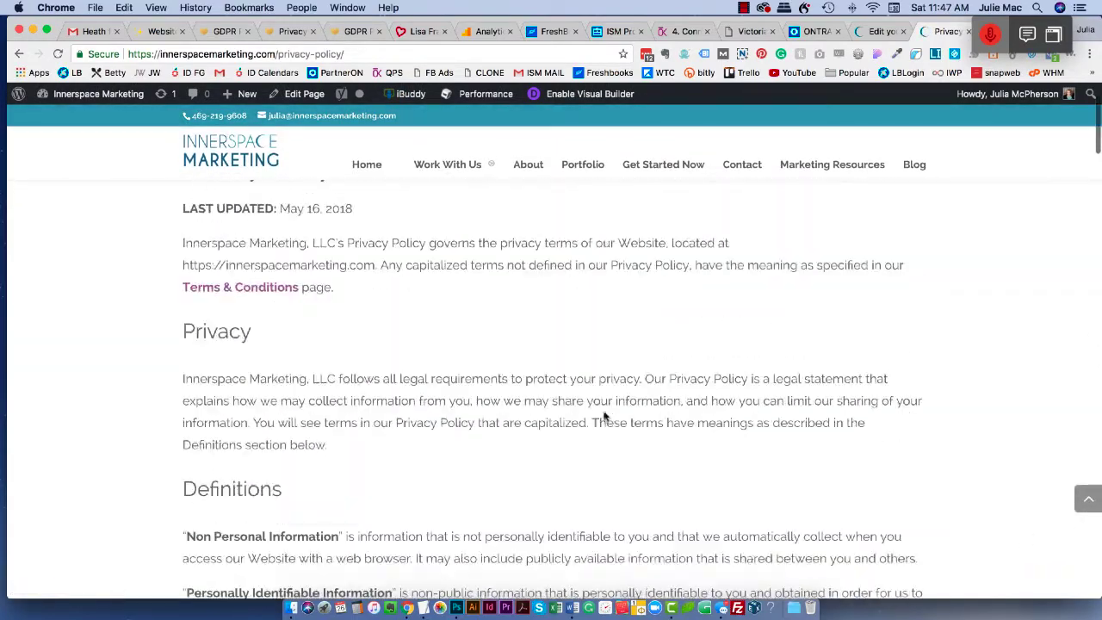
Return to the ISM: Branding Checklist landing page, look over its form and footer, and save the page.
drag(1022, 24, 1069, 67)
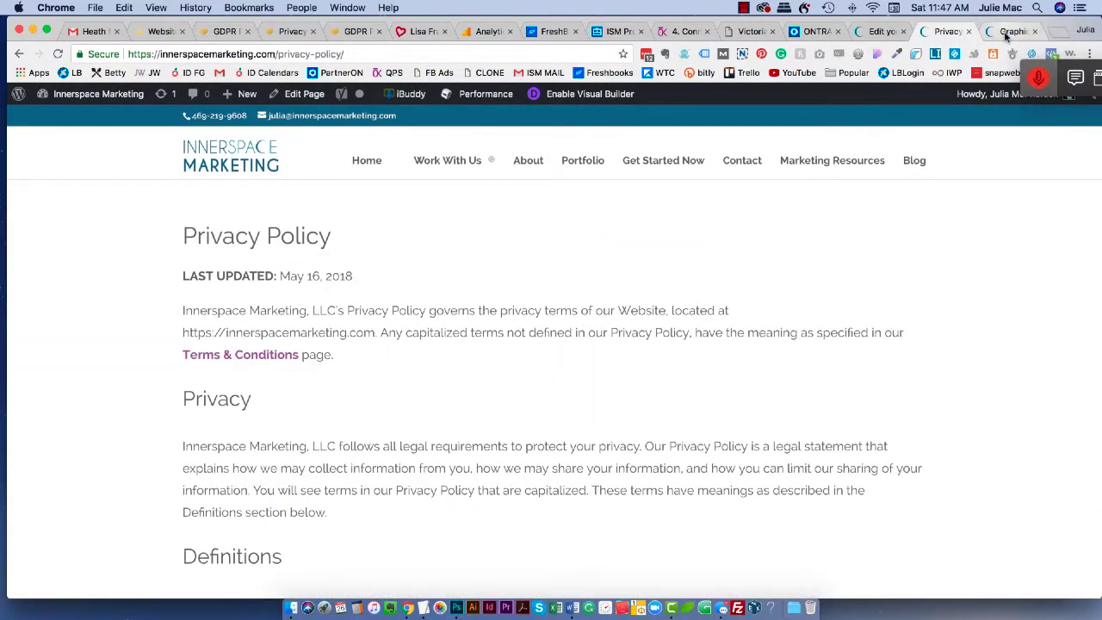
click(1007, 31)
click(796, 31)
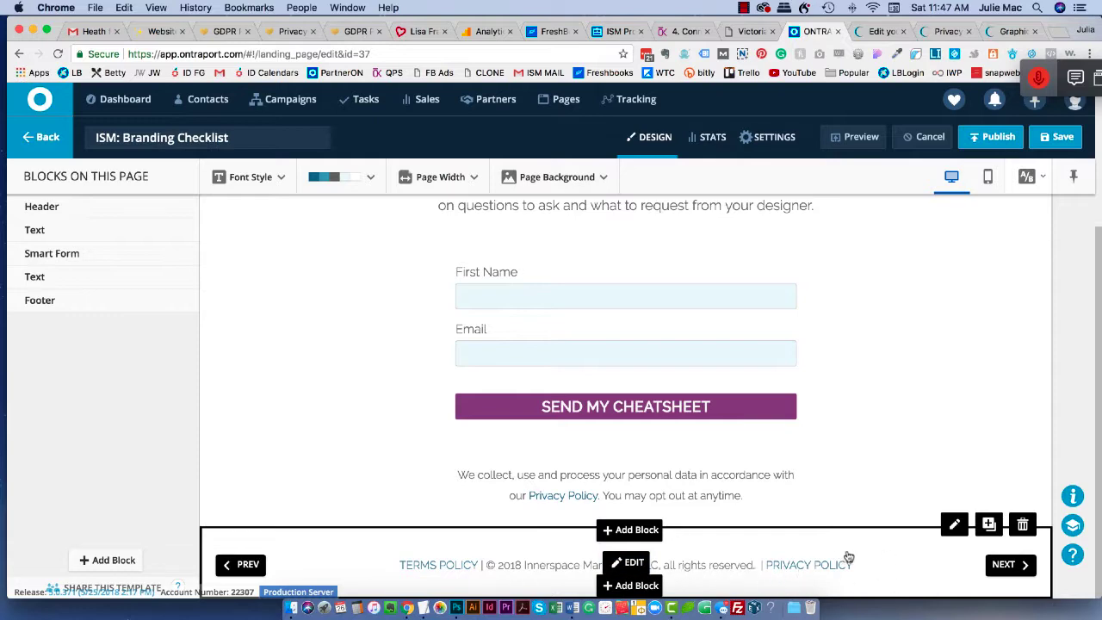
scroll(836, 380, down, 2)
scroll(836, 379, up, 8)
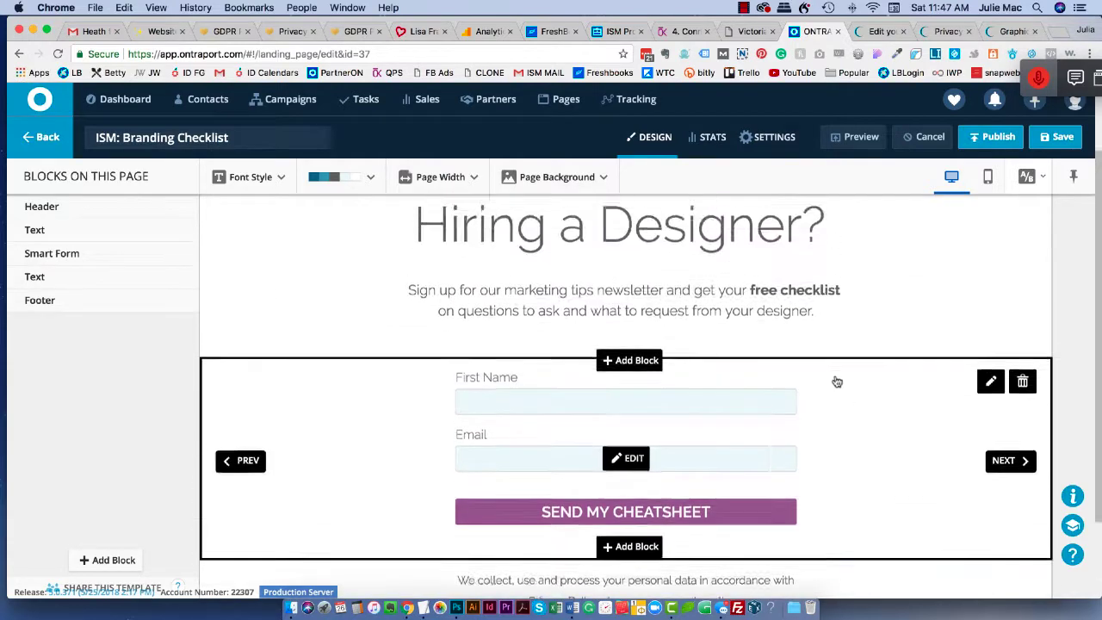
click(1067, 142)
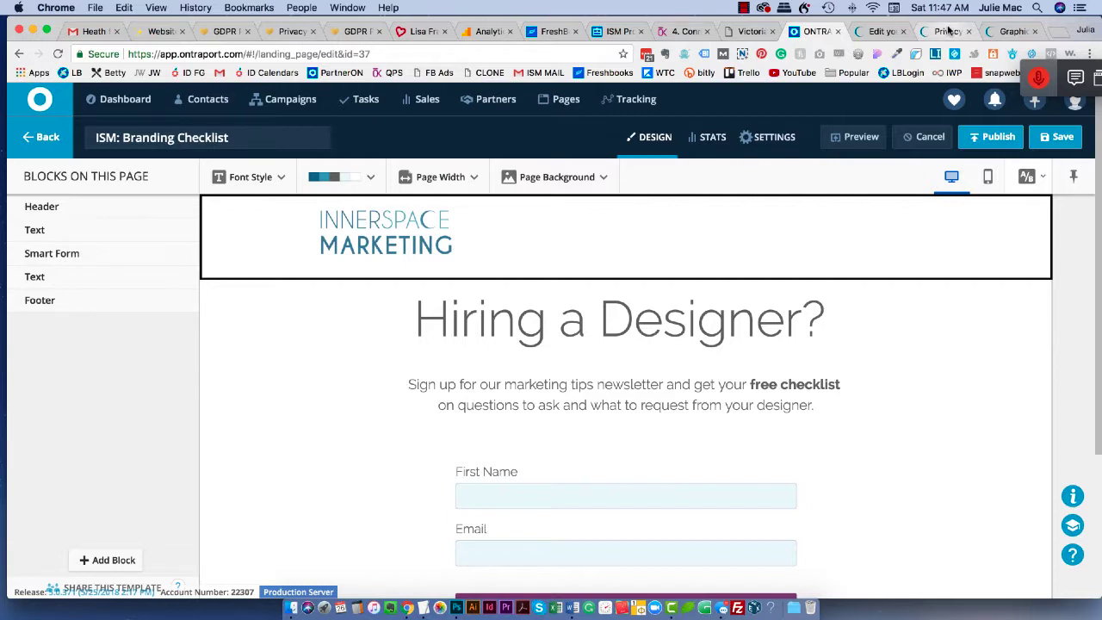
Open the EU Identify & Tag for New (or existing) Contacts campaign created on 5/25/2018 and review its contact flow.
mouse_move(293, 101)
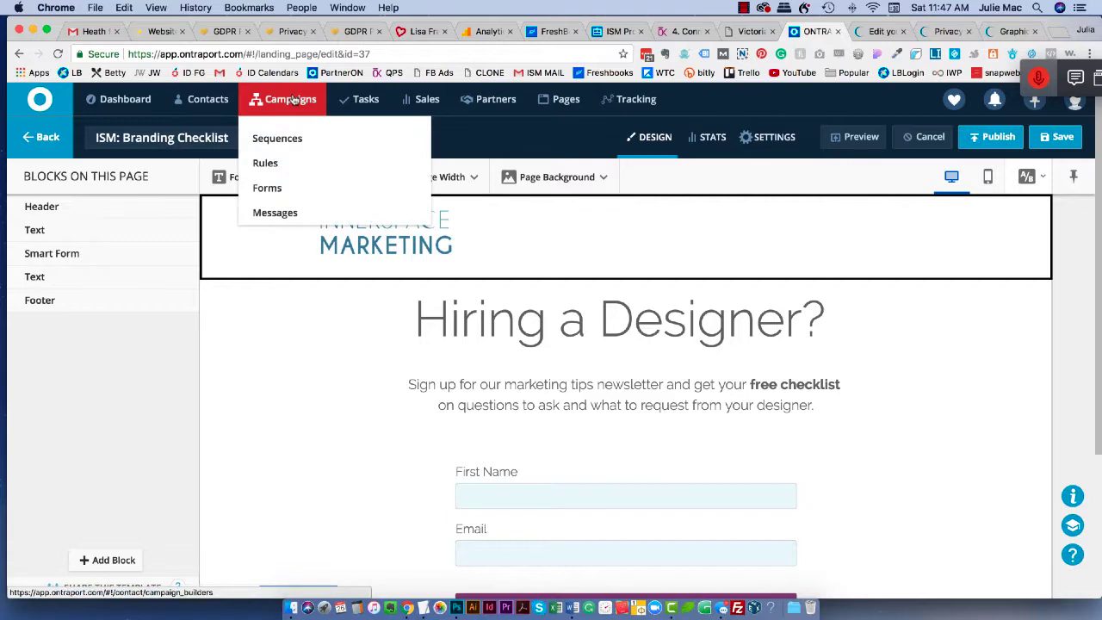
click(293, 101)
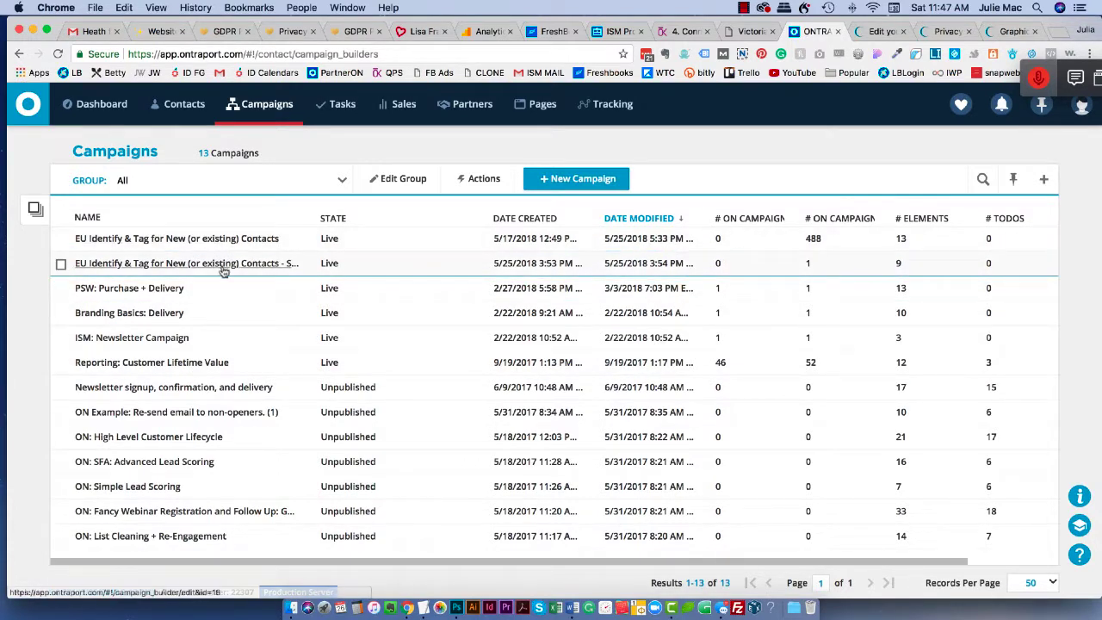
click(223, 271)
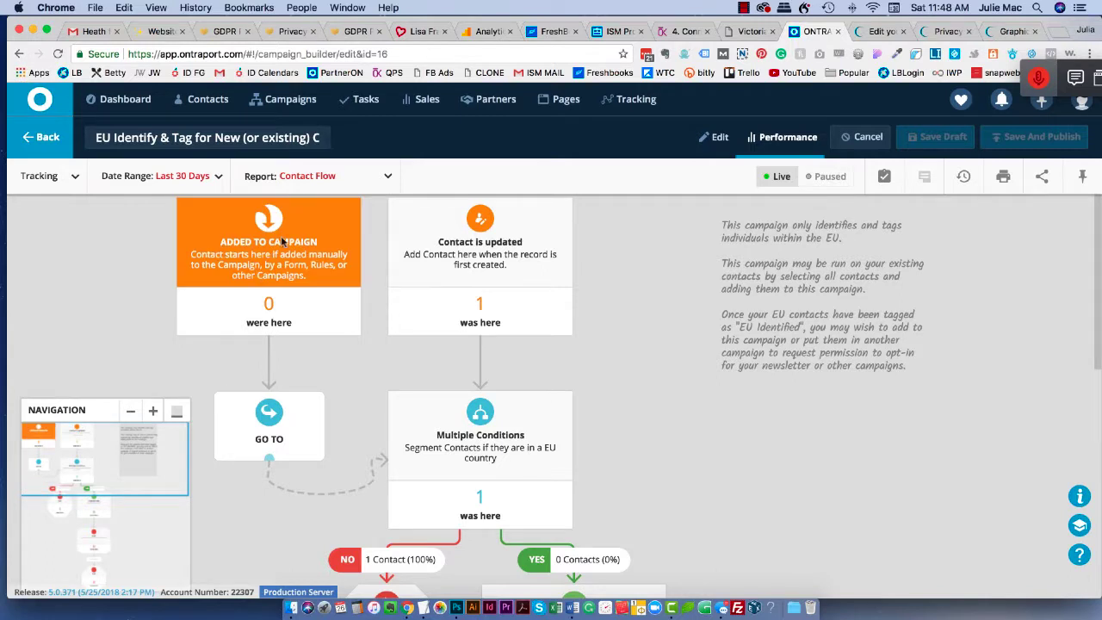
scroll(719, 470, down, 5)
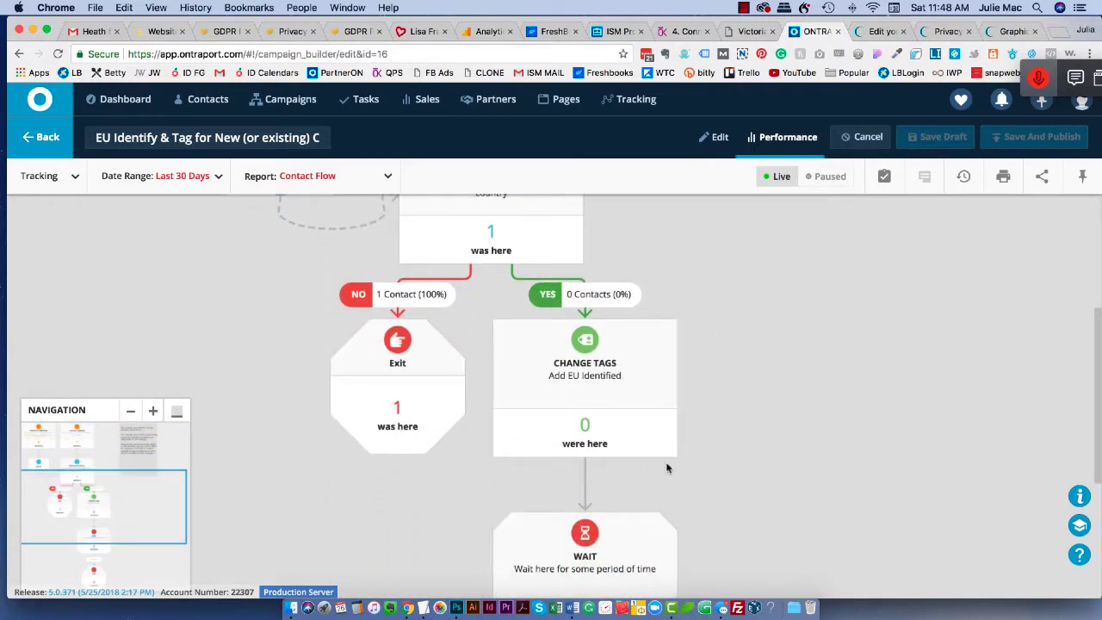
scroll(790, 458, up, 3)
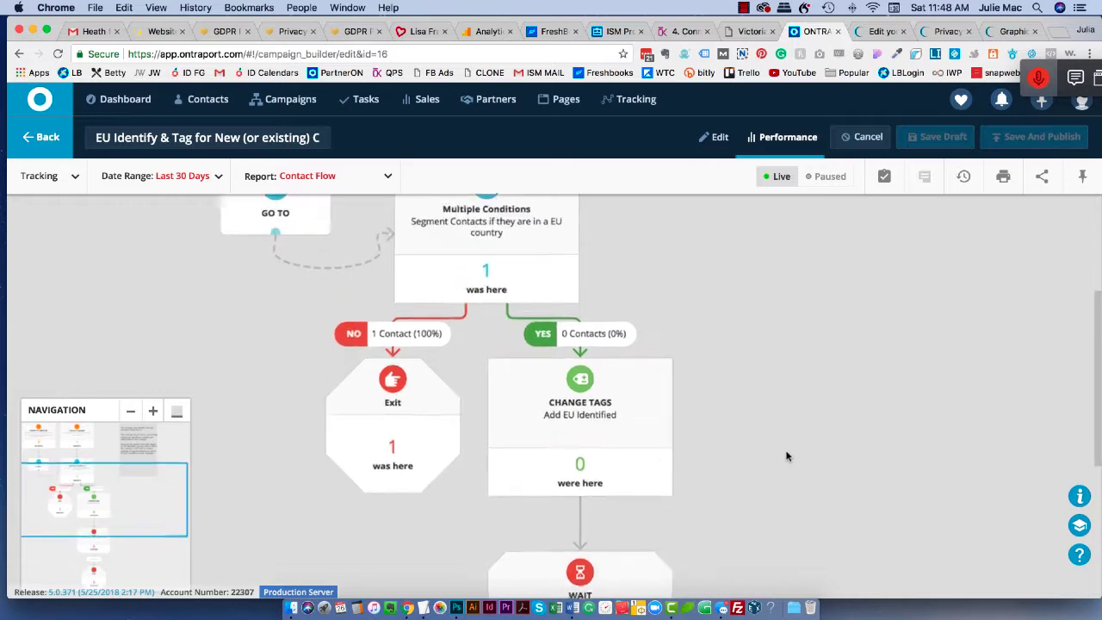
scroll(786, 456, up, 3)
scroll(786, 456, down, 2)
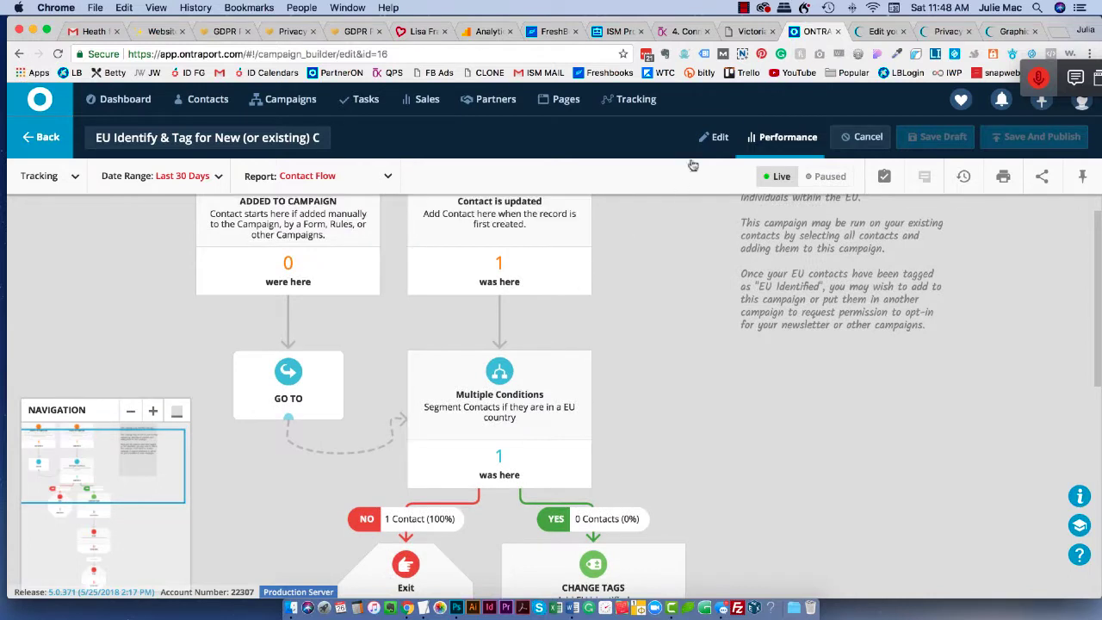
Switch the campaign to edit mode and review the full list of EU country conditions in the Multiple Conditions element.
click(714, 136)
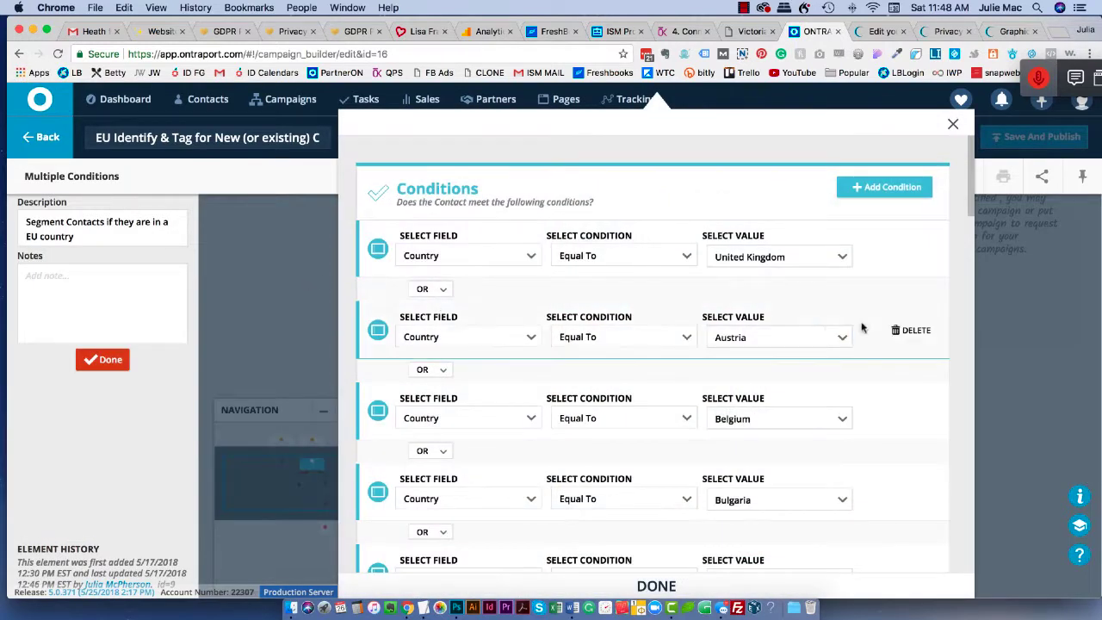
scroll(935, 361, down, 2)
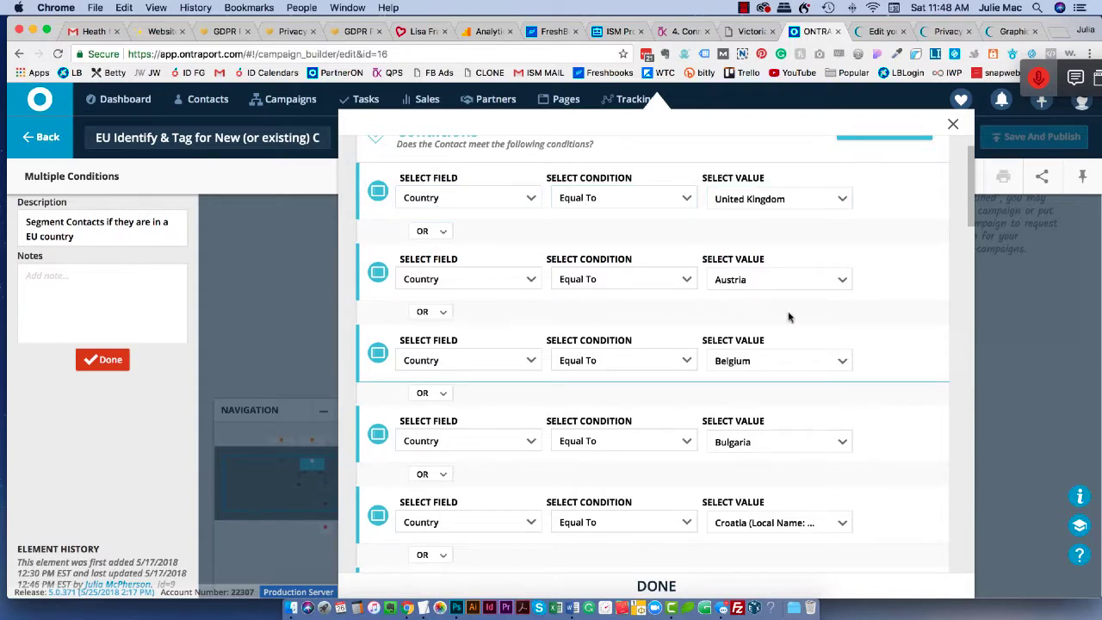
scroll(818, 321, down, 10)
scroll(817, 321, down, 19)
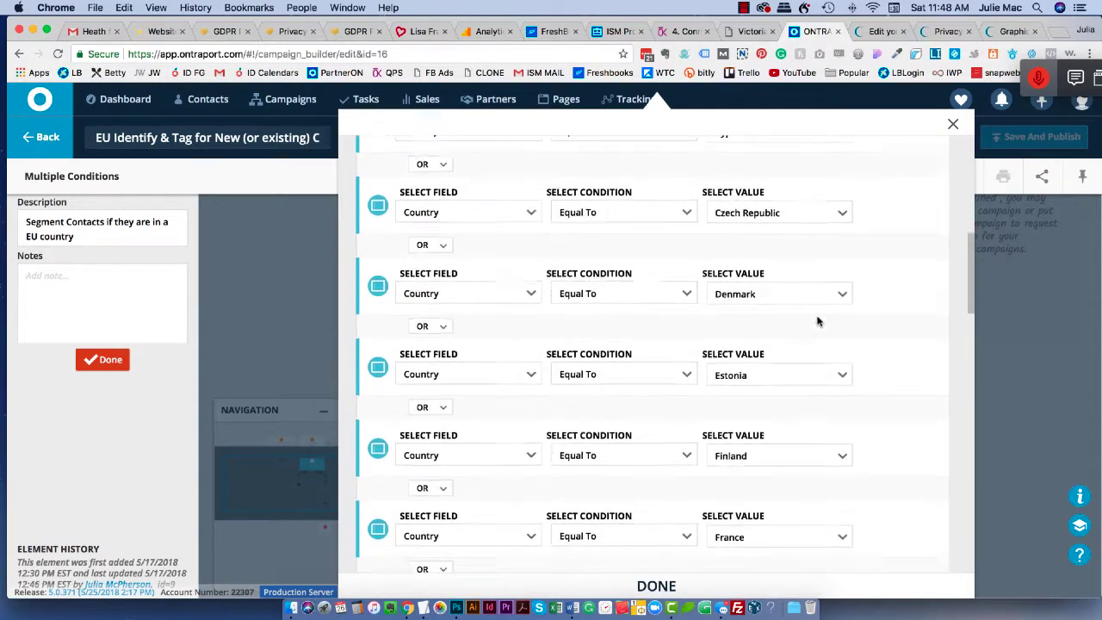
scroll(817, 321, down, 20)
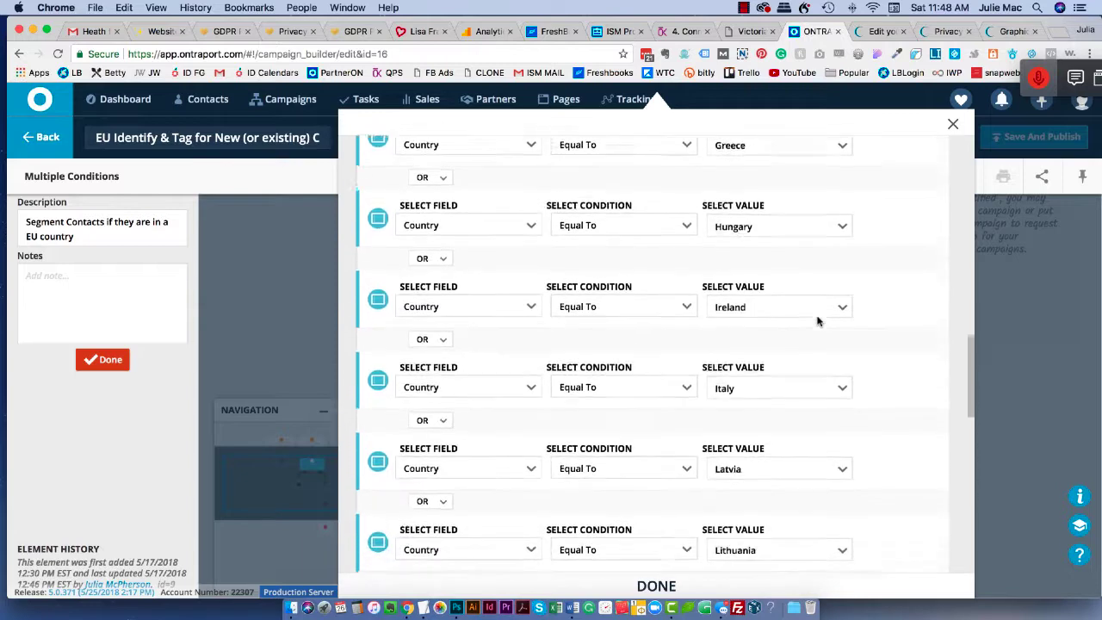
scroll(817, 321, down, 5)
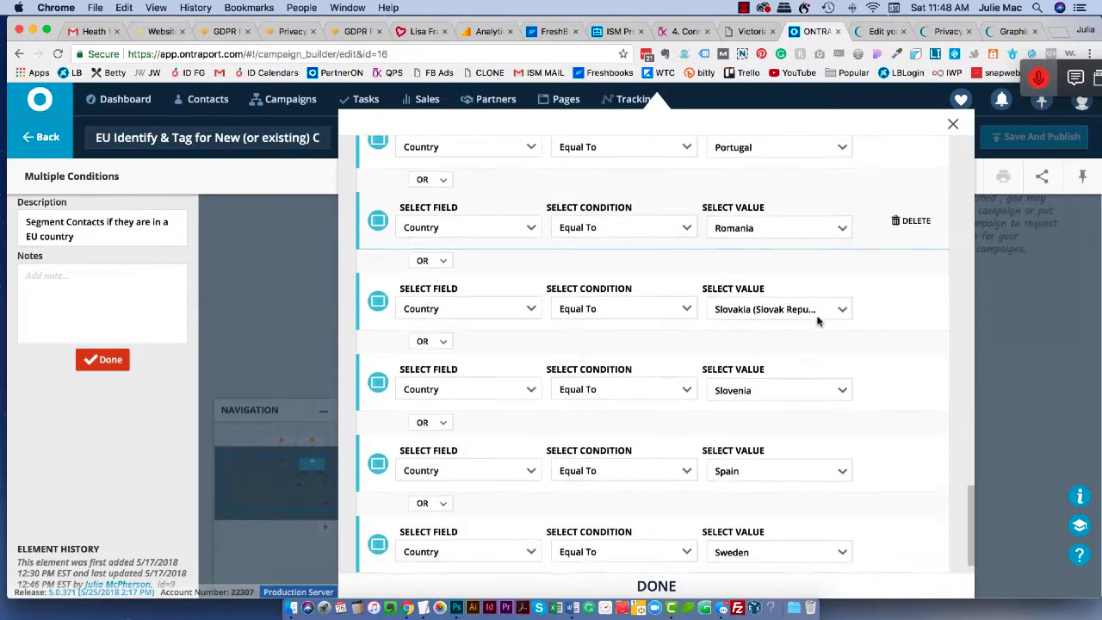
click(655, 586)
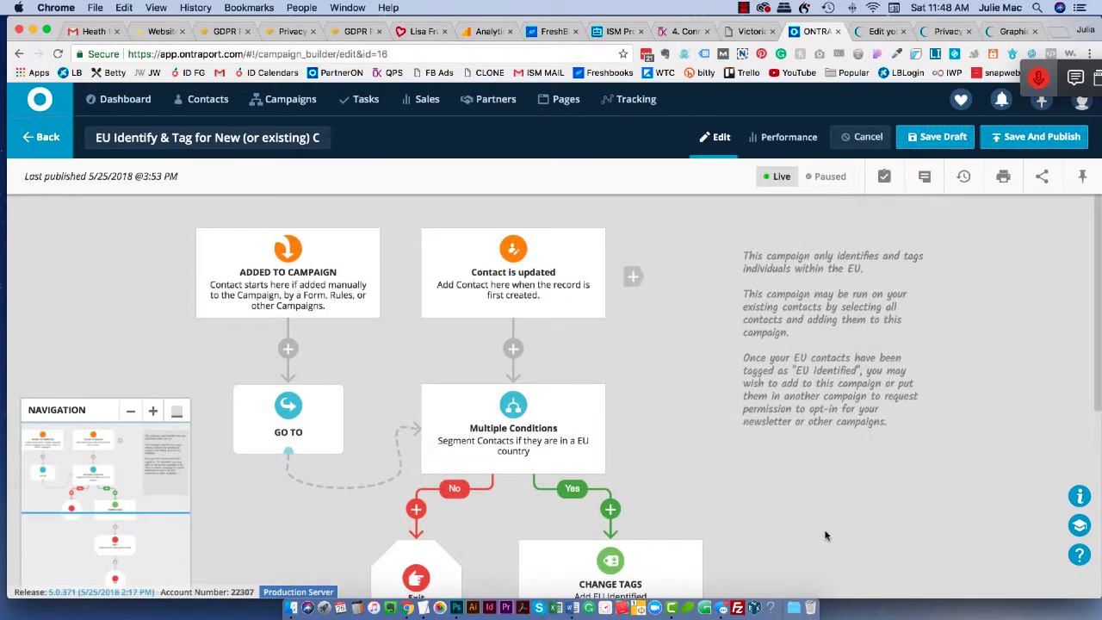
Examine the No and Yes branches below Multiple Conditions, including the exit, the EU Identified tag change and the wait.
scroll(819, 528, down, 2)
scroll(819, 528, down, 5)
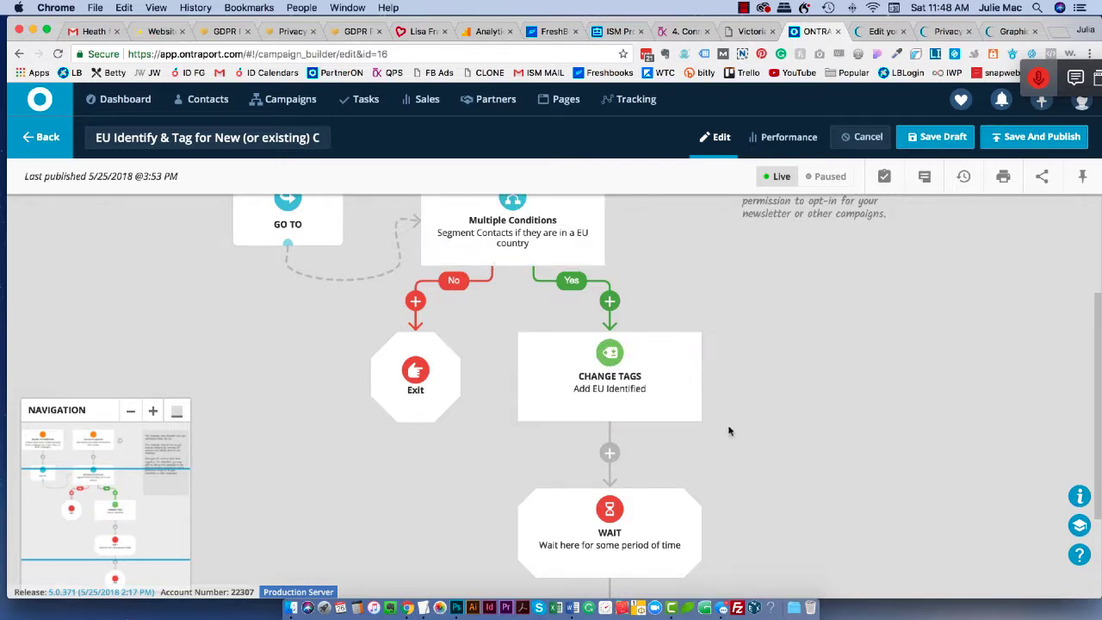
scroll(808, 452, down, 1)
scroll(809, 456, down, 5)
scroll(809, 456, up, 9)
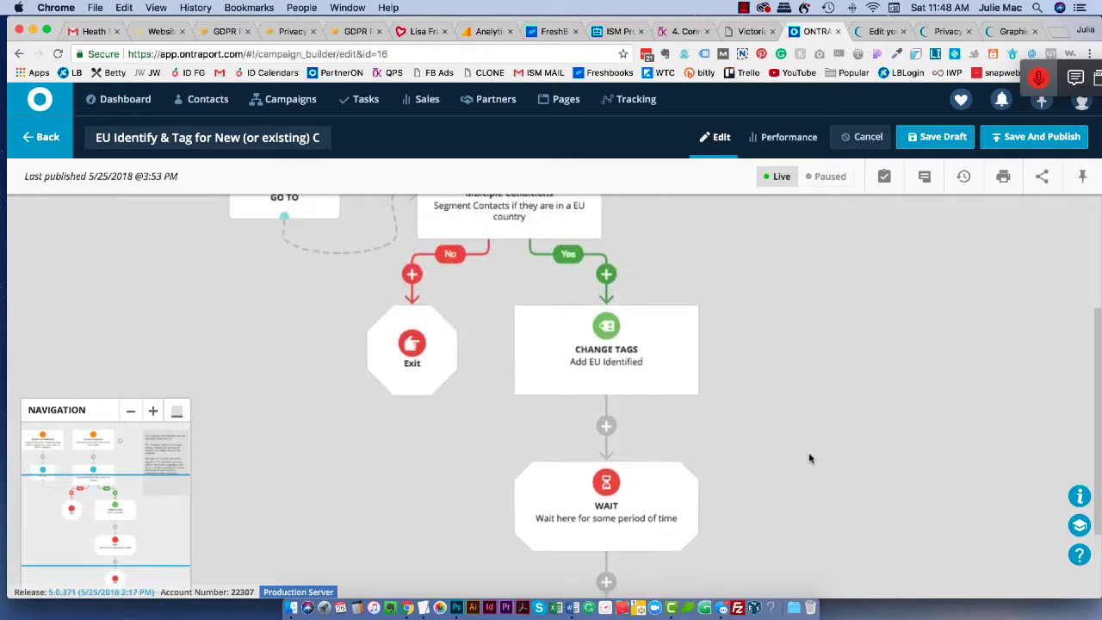
scroll(809, 456, down, 1)
scroll(809, 452, down, 2)
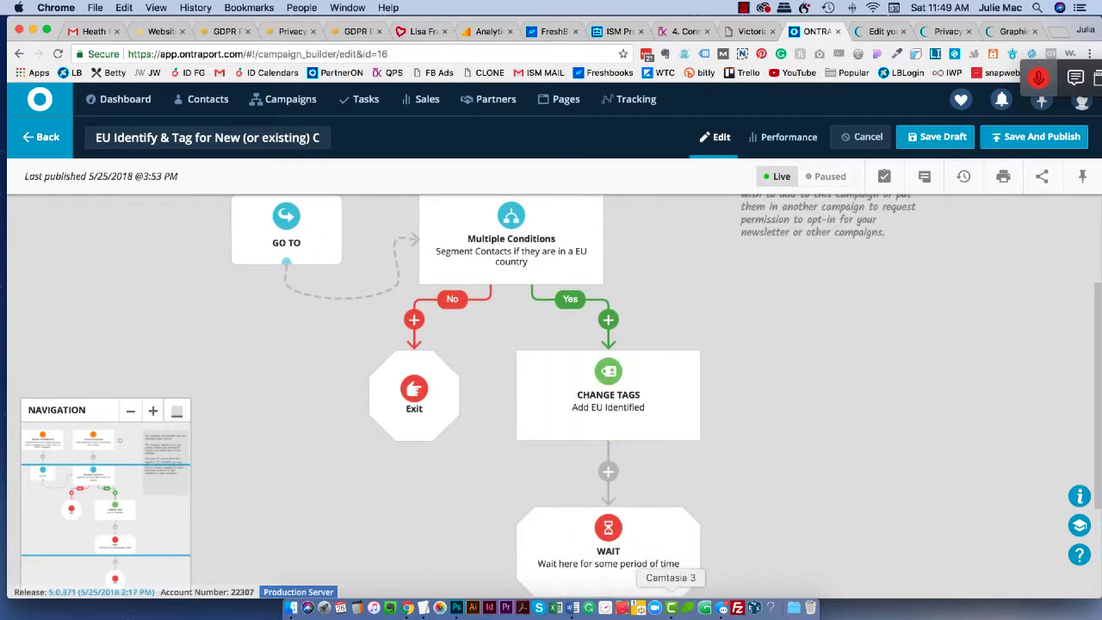
scroll(814, 515, down, 1)
scroll(816, 522, down, 1)
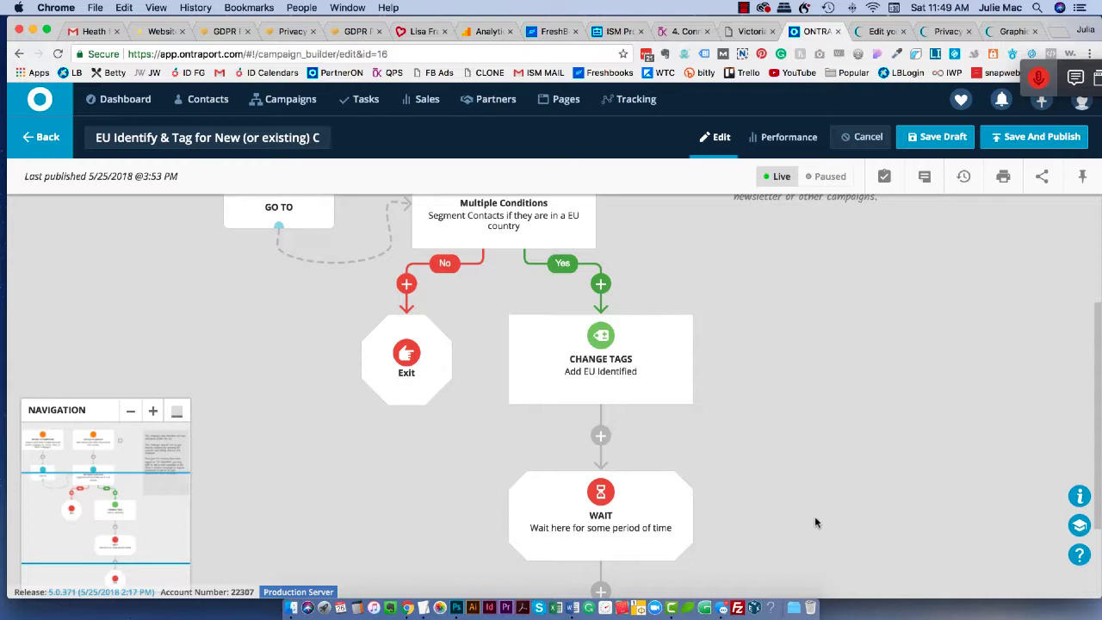
Follow the campaign's Yes branch down to its end element, review the entry triggers, and return to the campaigns list without saving.
scroll(736, 518, down, 1)
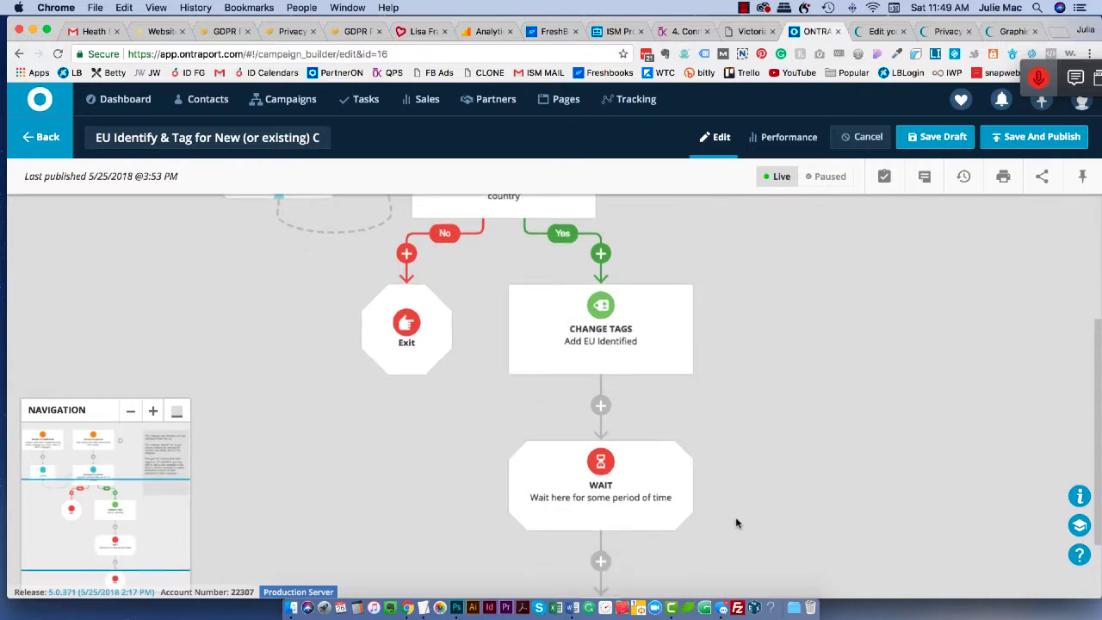
scroll(735, 523, up, 1)
scroll(698, 549, down, 2)
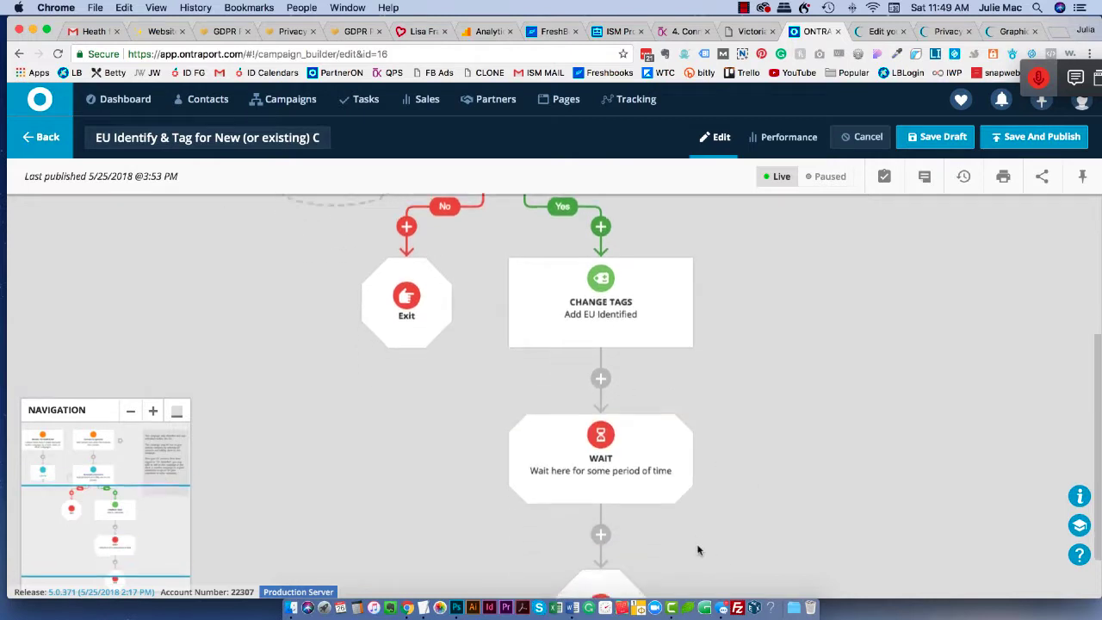
scroll(699, 548, down, 3)
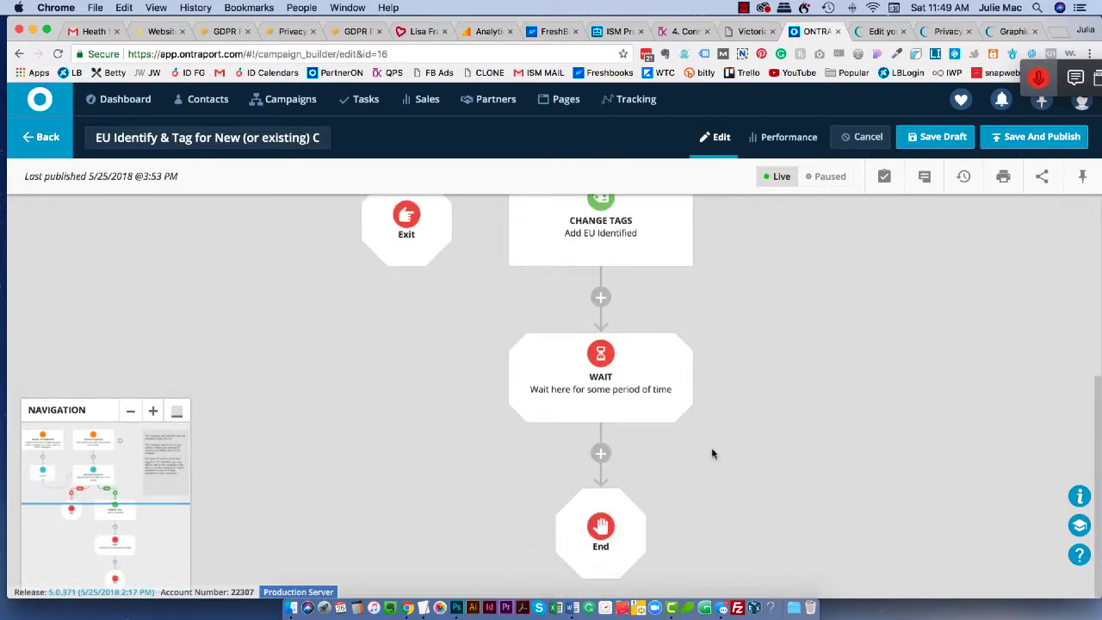
scroll(344, 536, up, 8)
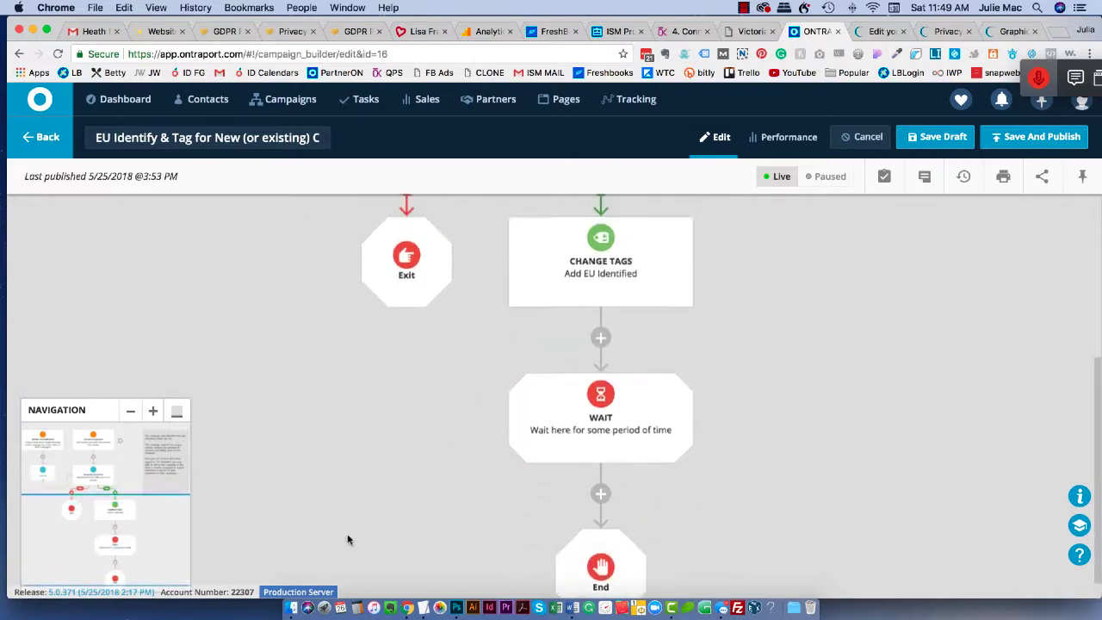
scroll(347, 539, up, 3)
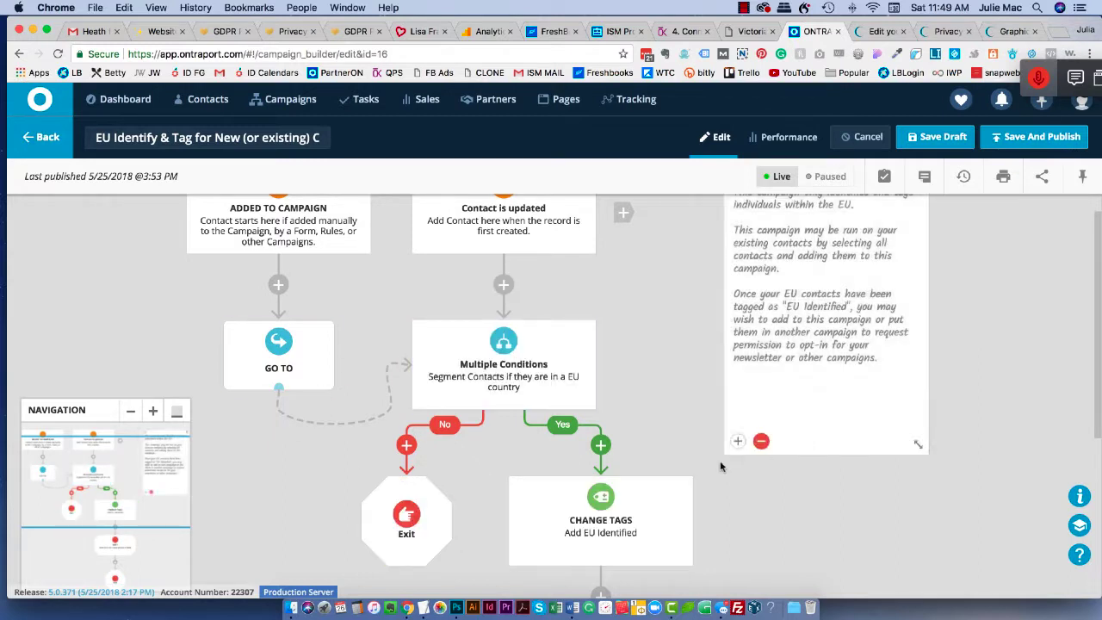
scroll(670, 316, up, 3)
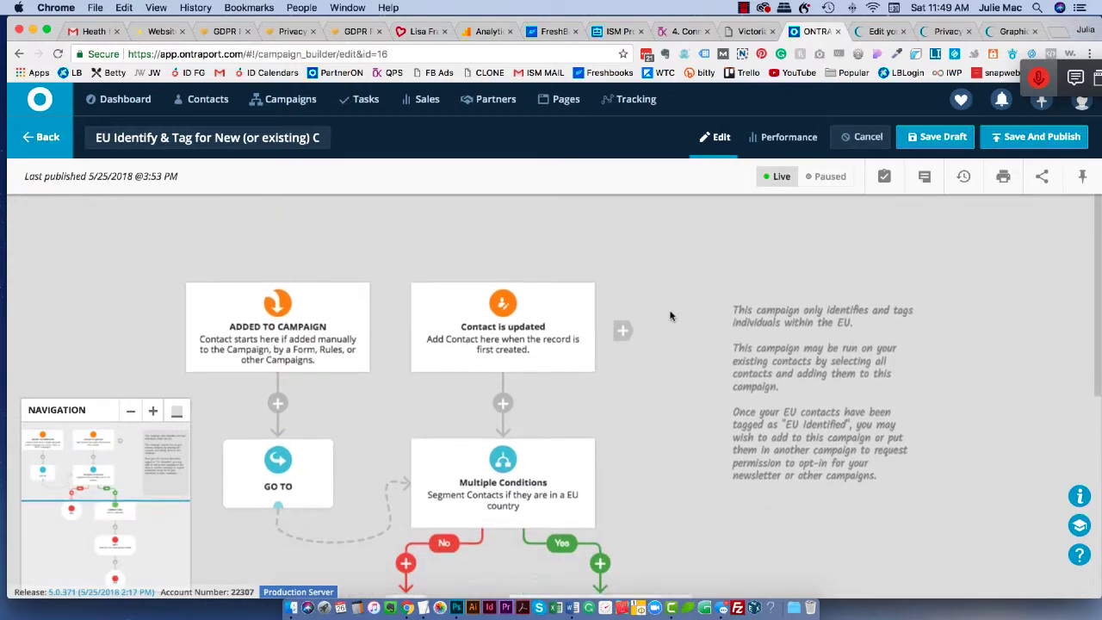
click(45, 141)
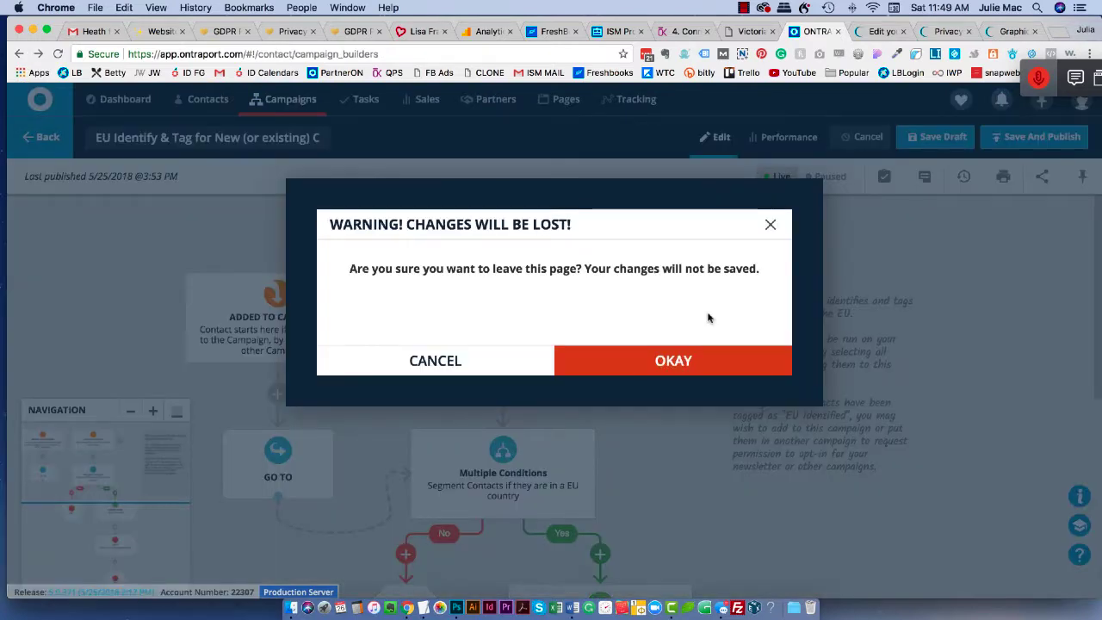
click(626, 369)
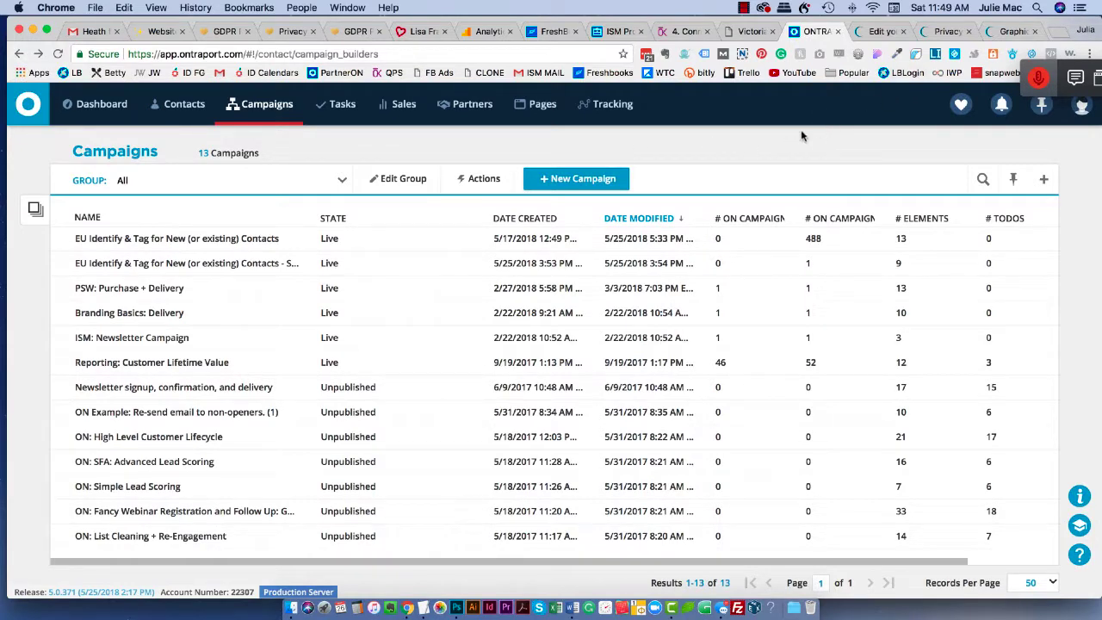
Open the field editor from the contact settings and go to the Contact Information section.
mouse_move(159, 110)
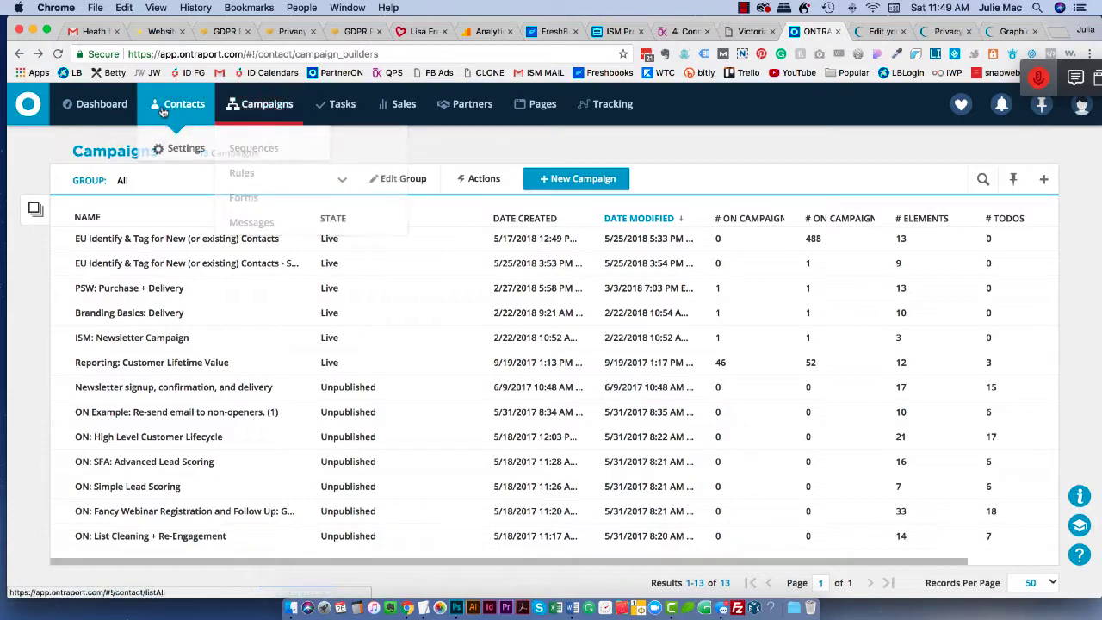
click(177, 149)
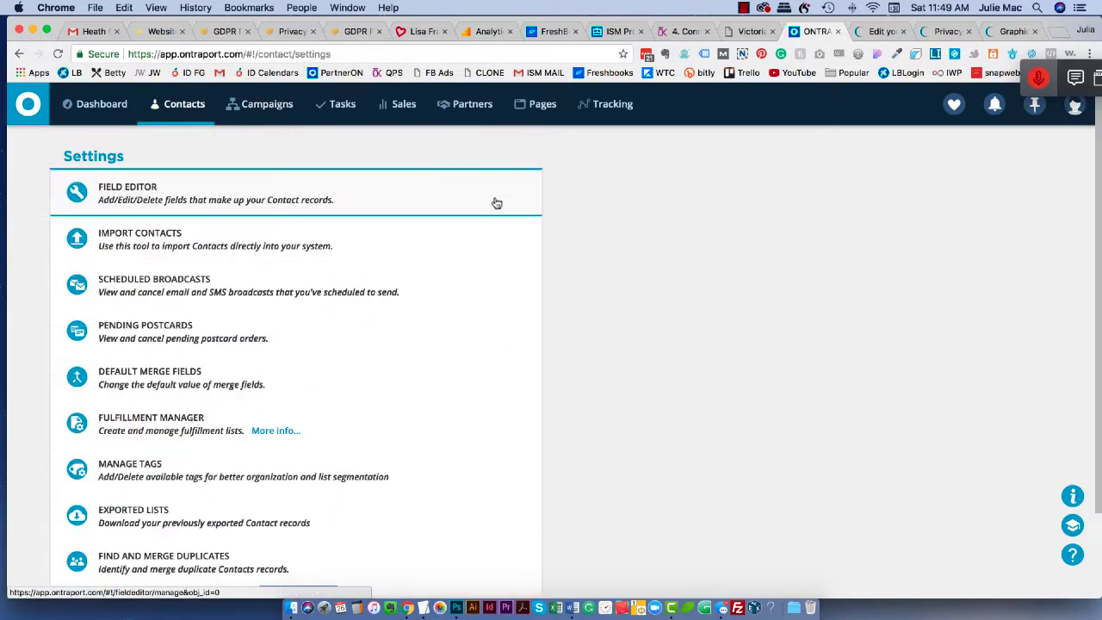
click(136, 186)
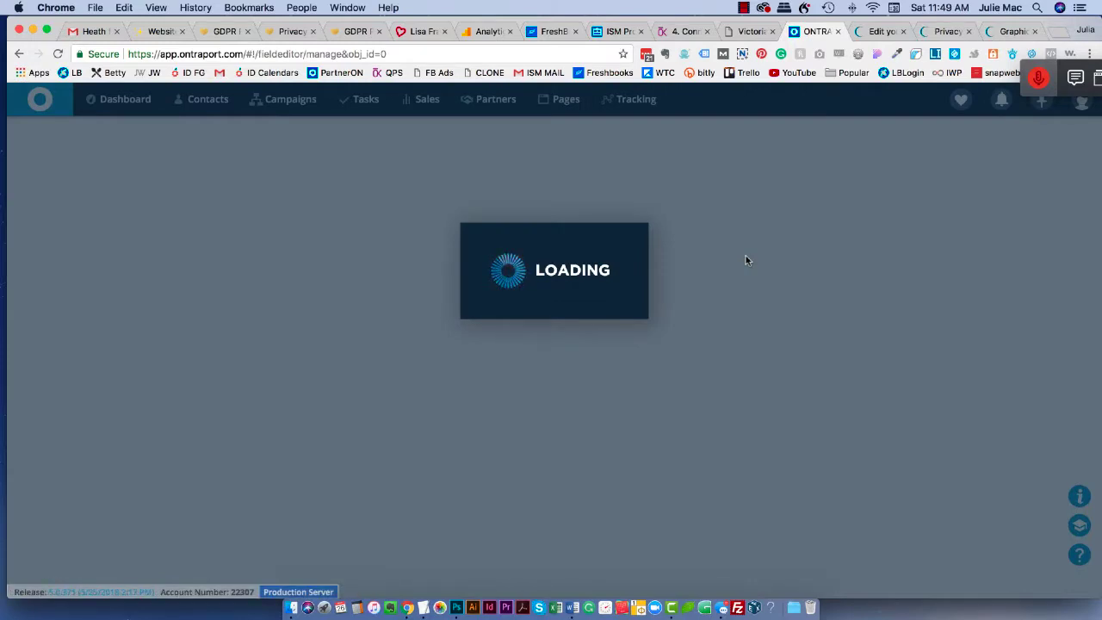
scroll(528, 352, down, 2)
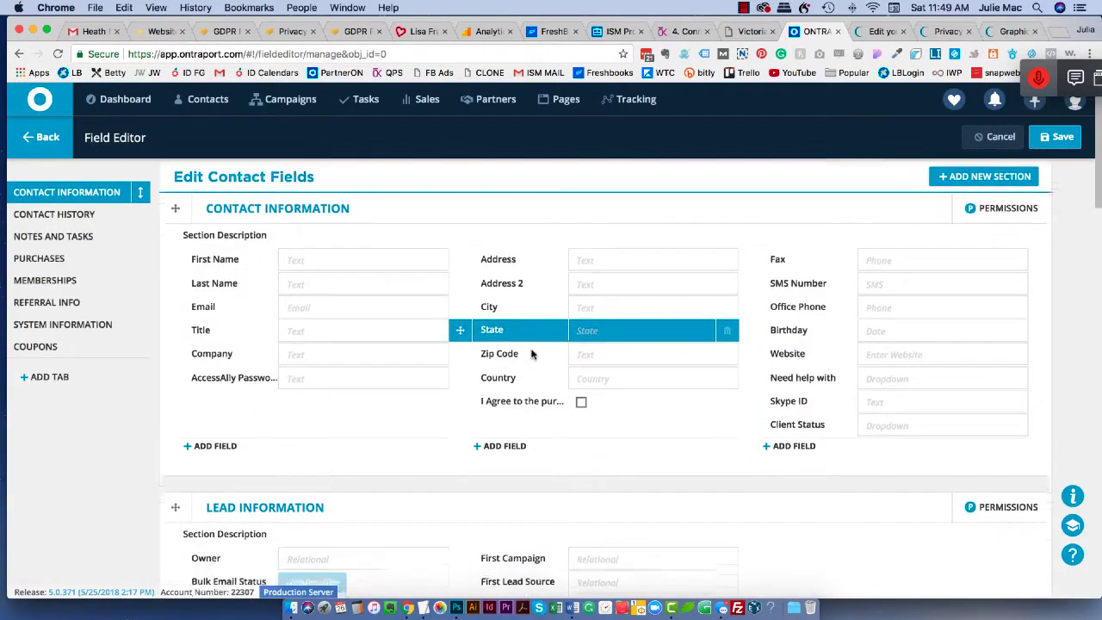
Add a field below "I Agree to the pur..." in Contact Information, named "Yes, I would like to get marketing emails from Innerspace Marketing.".
click(502, 427)
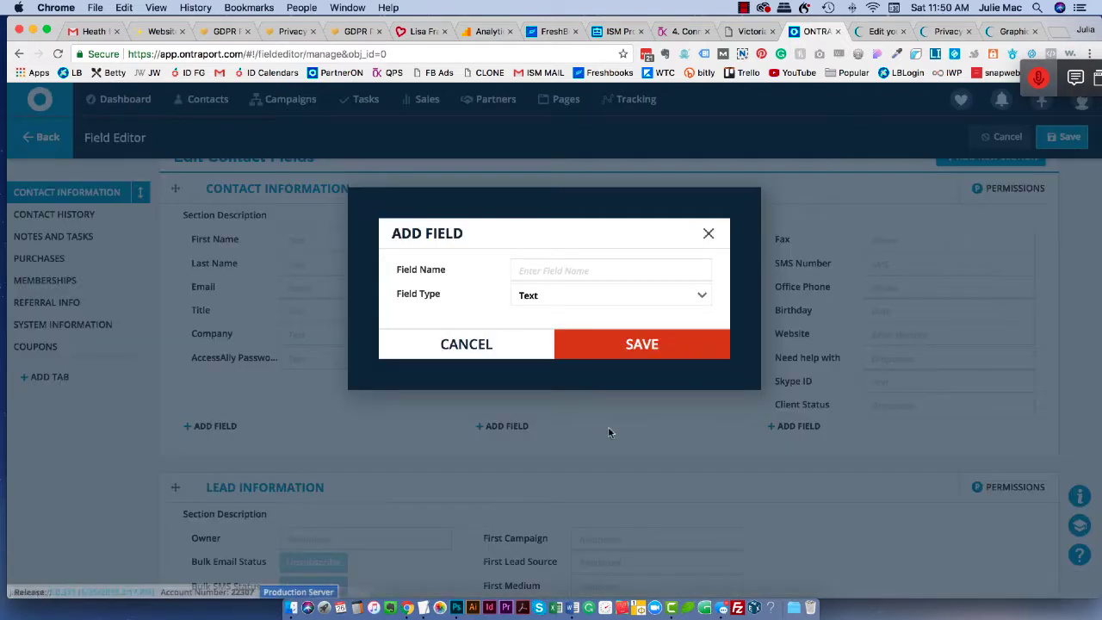
click(555, 269)
text(Yes,)
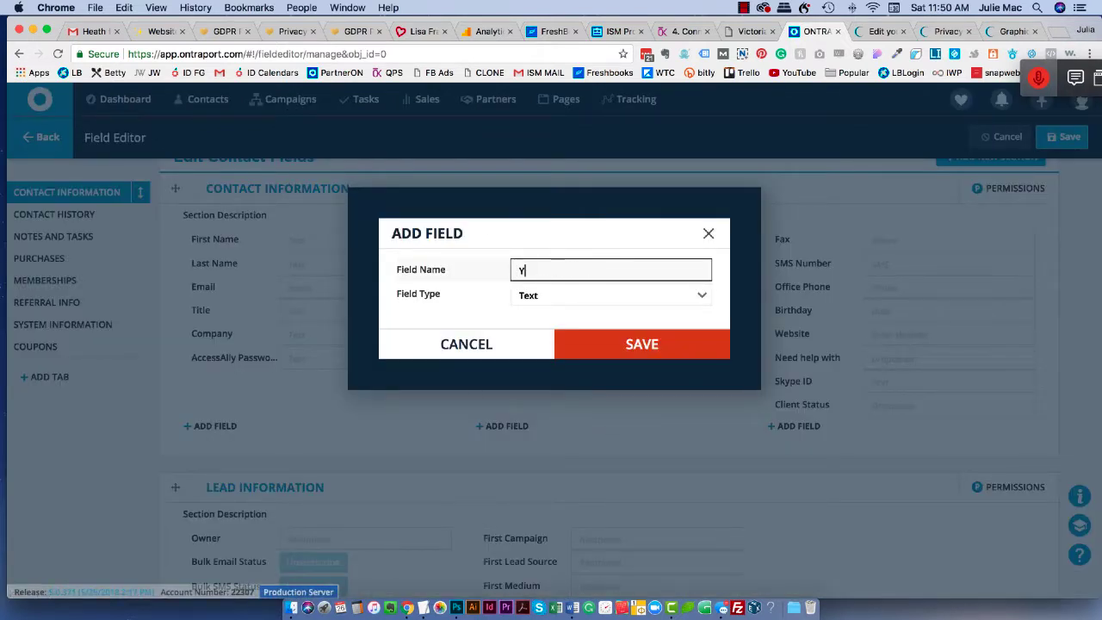
key(BackSpace)
key(BackSpace)
key(BackSpace)
key(BackSpace)
text(es, I would like to get marketing)
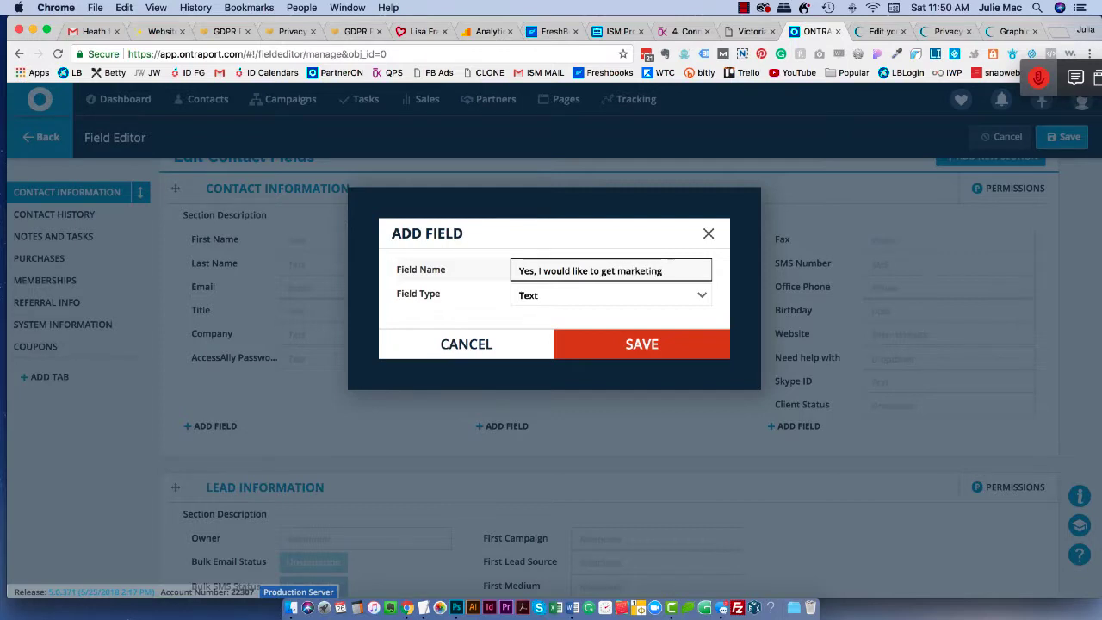
text( emails from Innerspa)
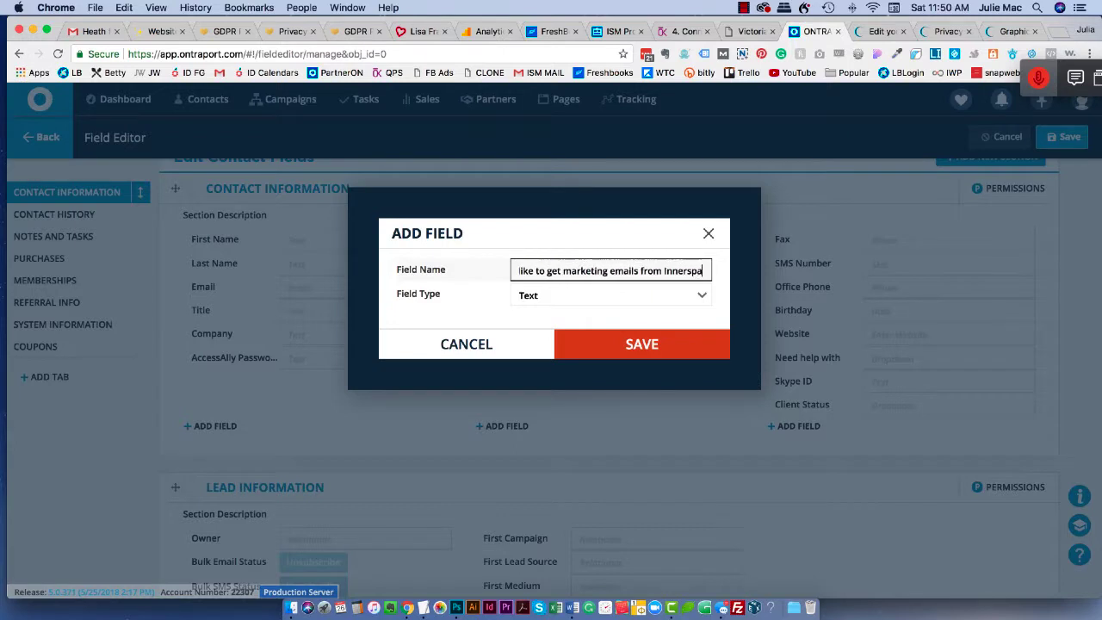
text(ce Mar)
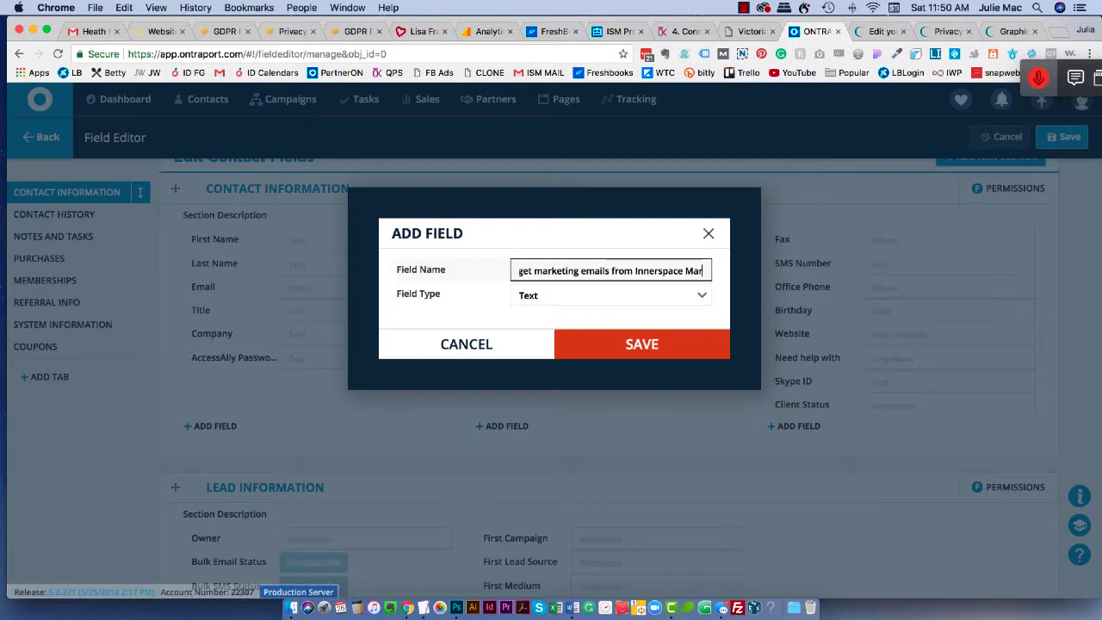
text(keting)
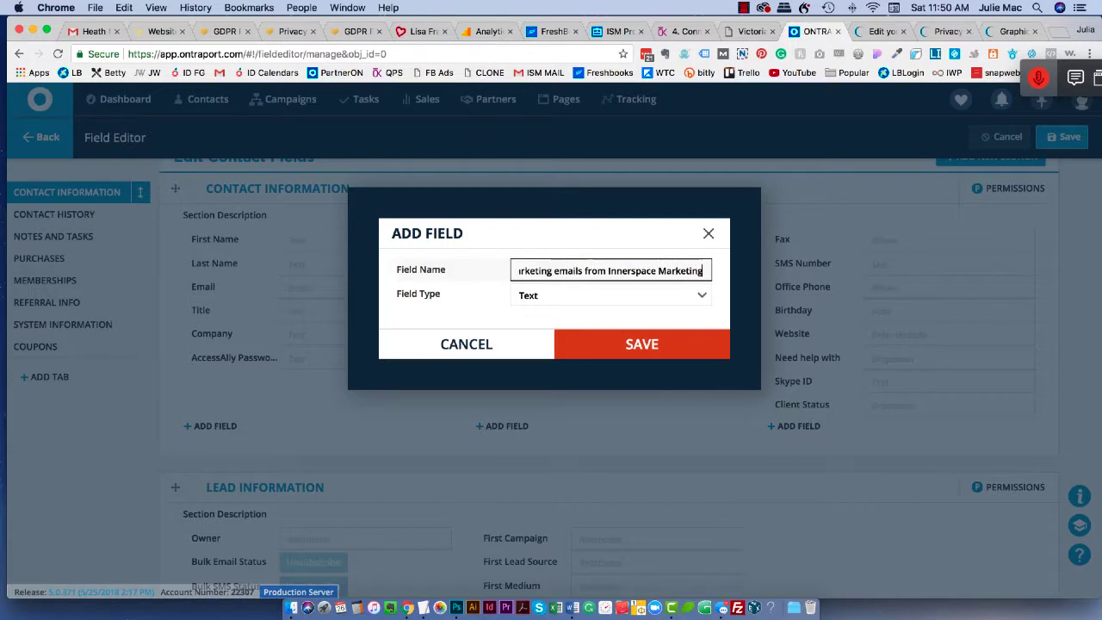
text(.)
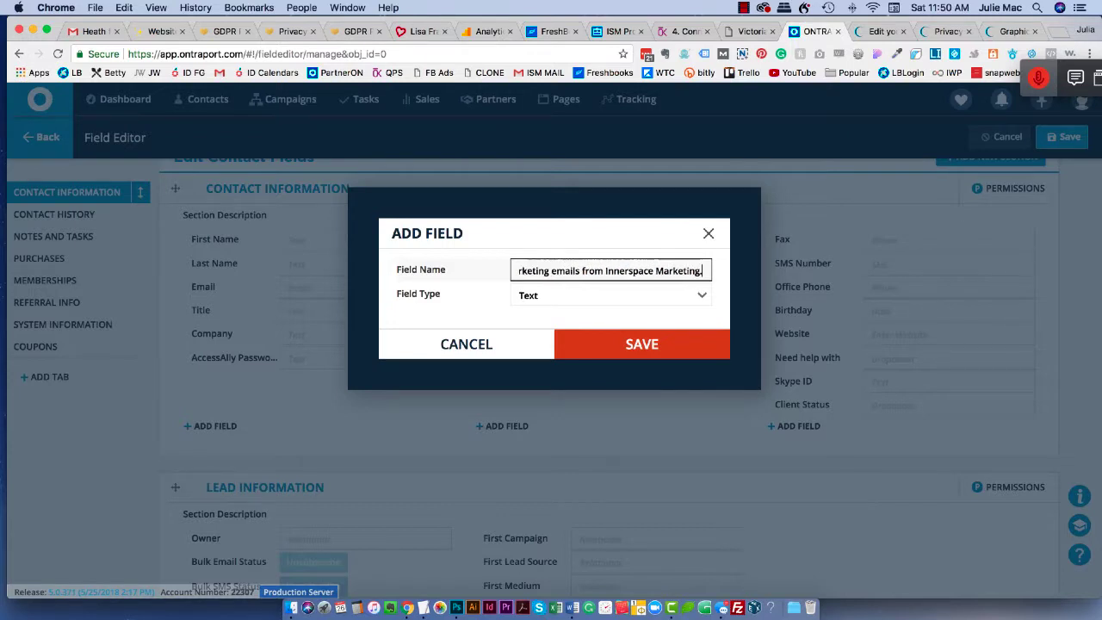
Set the new marketing consent field's type to Checkbox and add it to the contact fields.
click(534, 298)
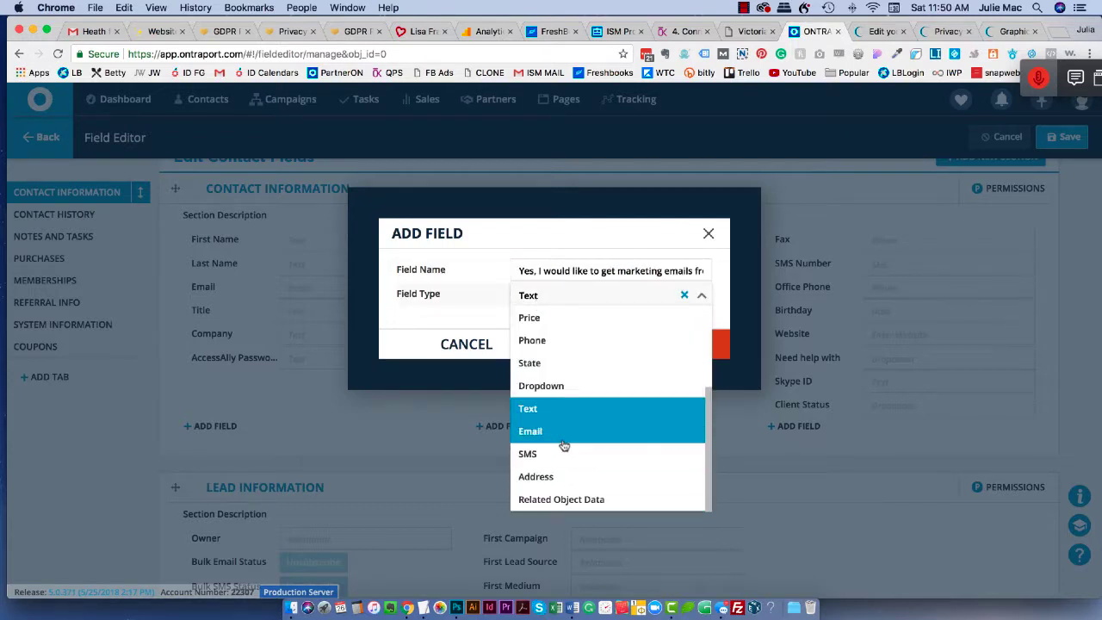
scroll(565, 465, up, 3)
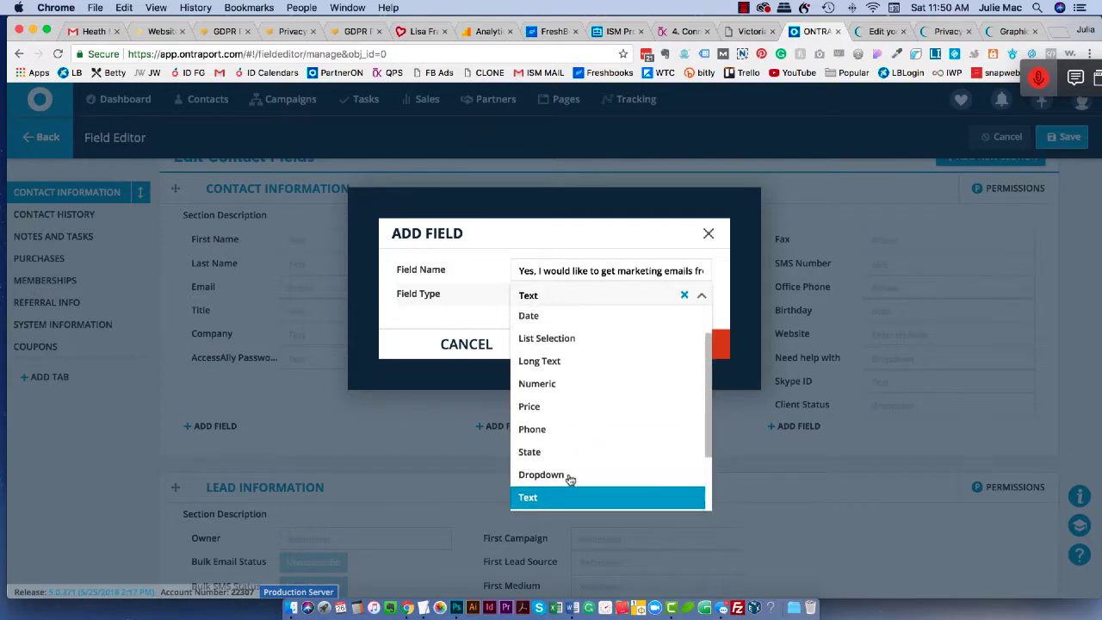
click(570, 317)
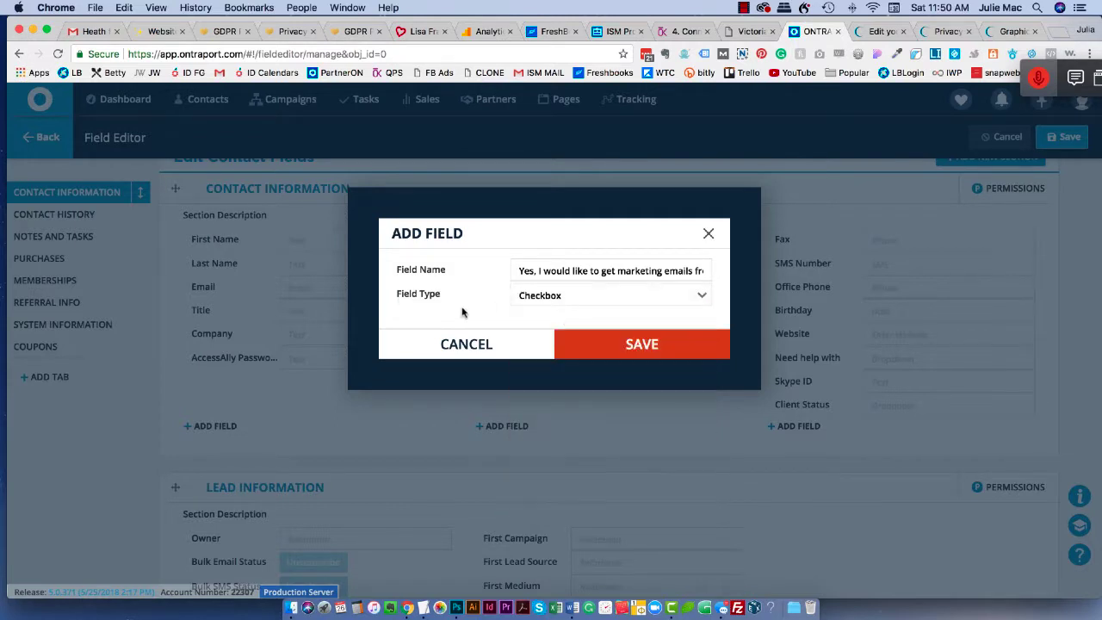
click(688, 344)
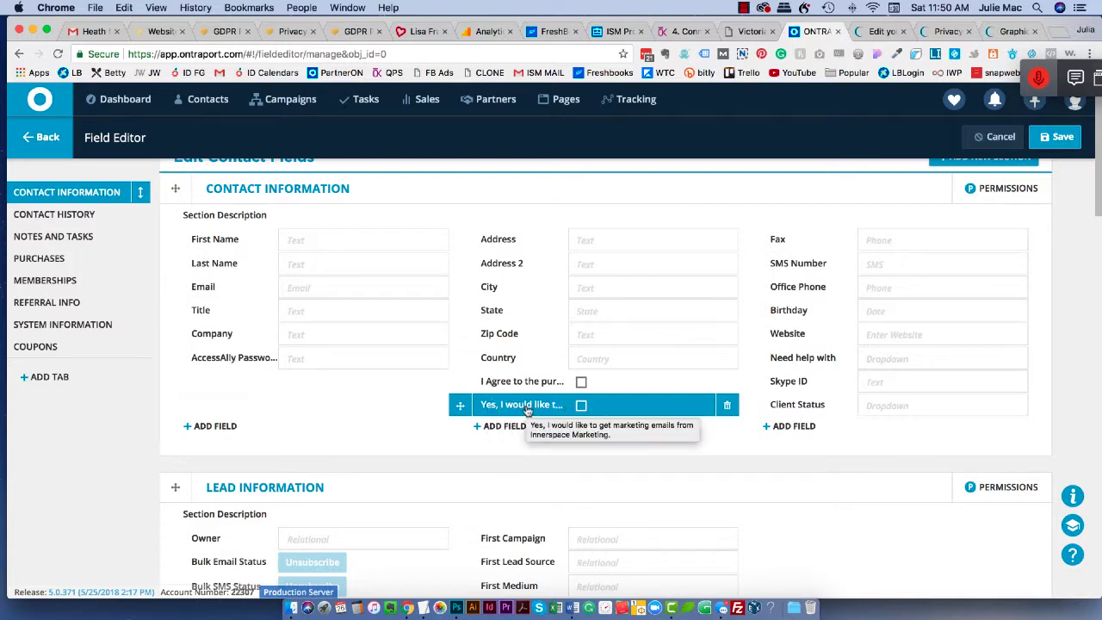
Leave the field editor, discarding the unsaved contact field changes, and return to the campaigns list.
click(1062, 137)
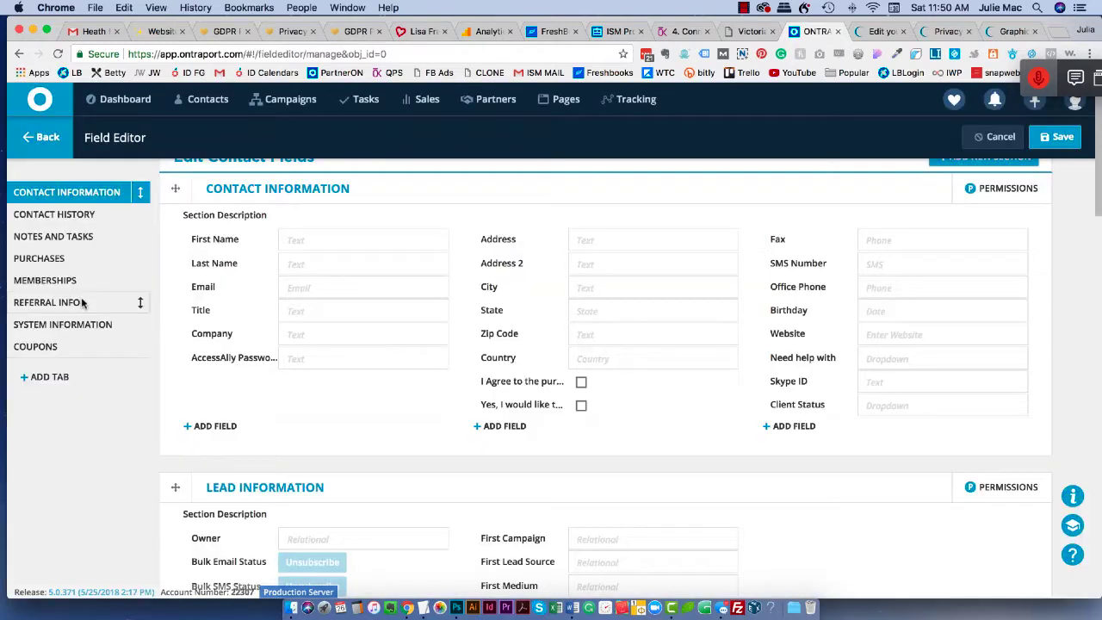
click(38, 136)
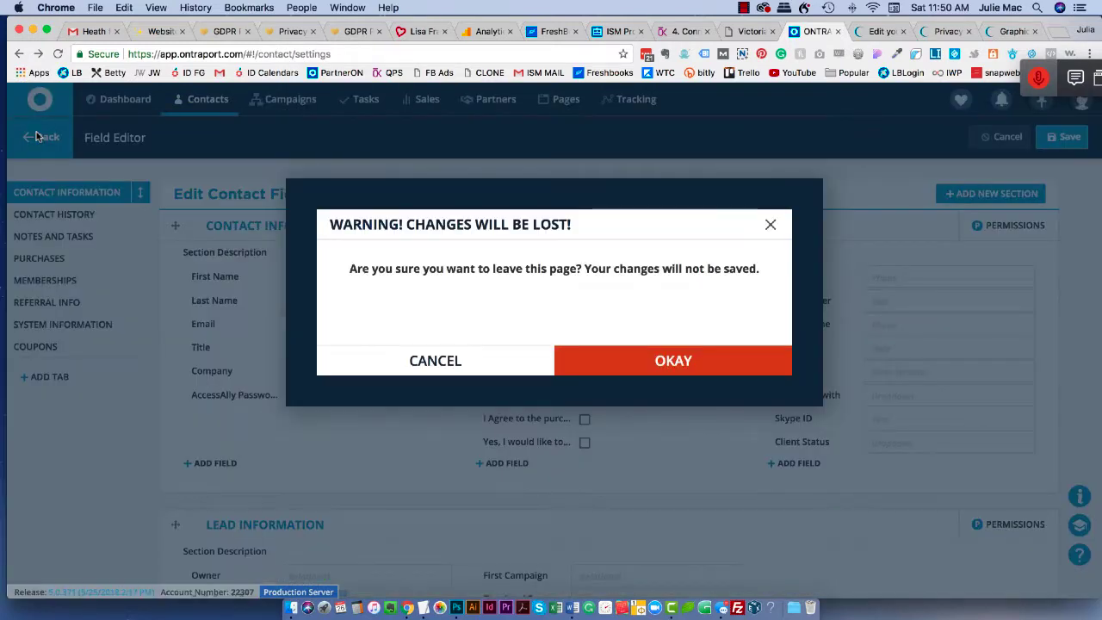
key(Return)
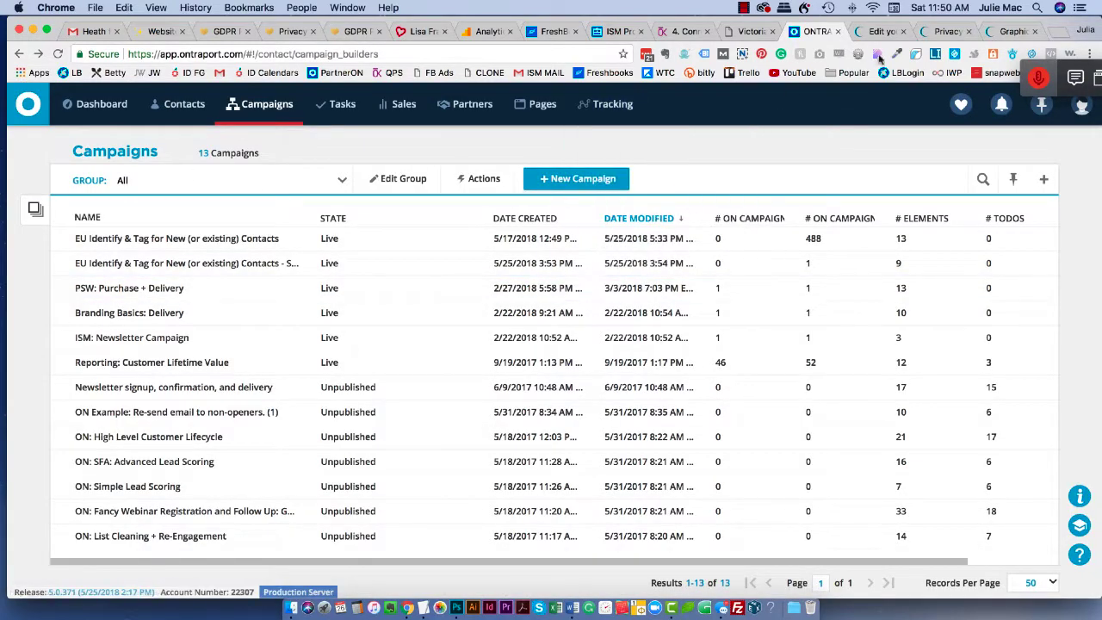
Examine the resources wording on the Branding Worksheet opt-in page, and reload the page to review its sign-up text and privacy policy notice.
click(1011, 31)
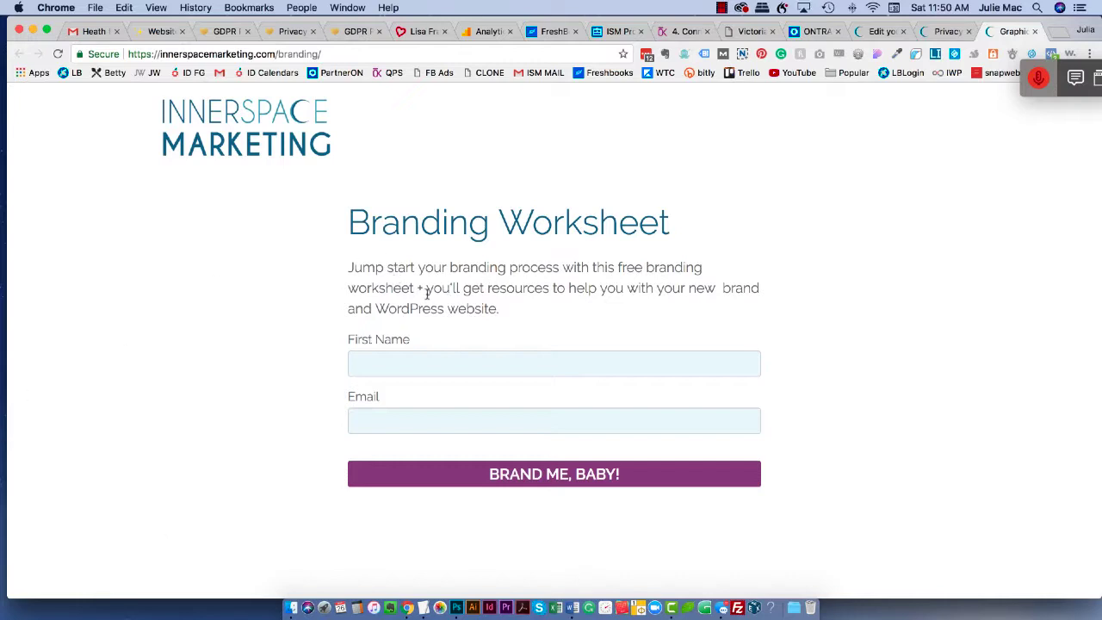
drag(425, 293, 516, 313)
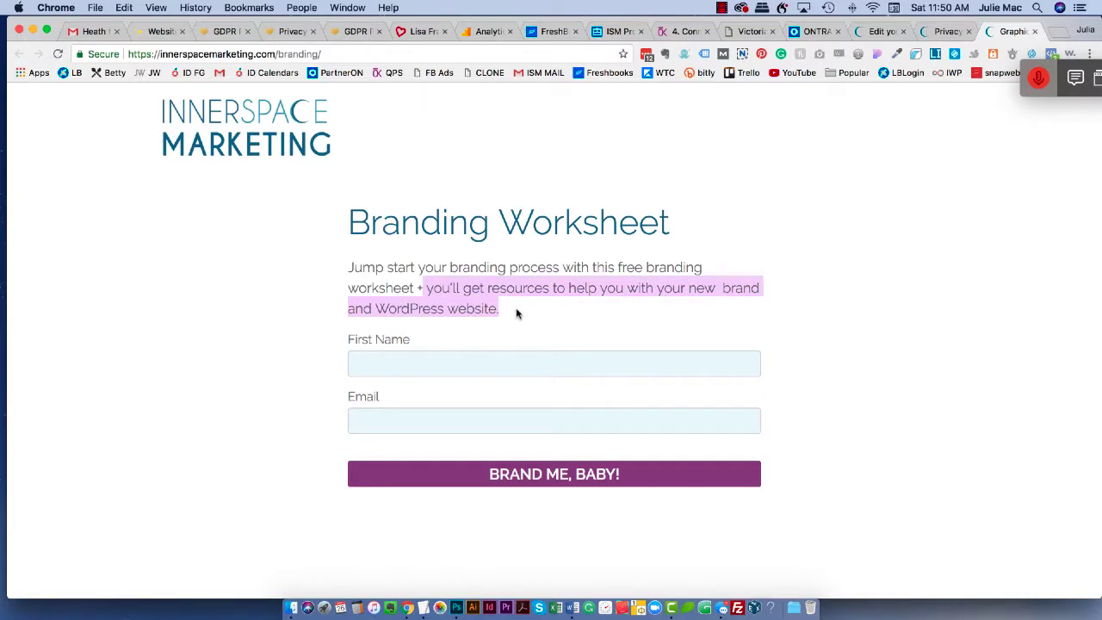
click(861, 243)
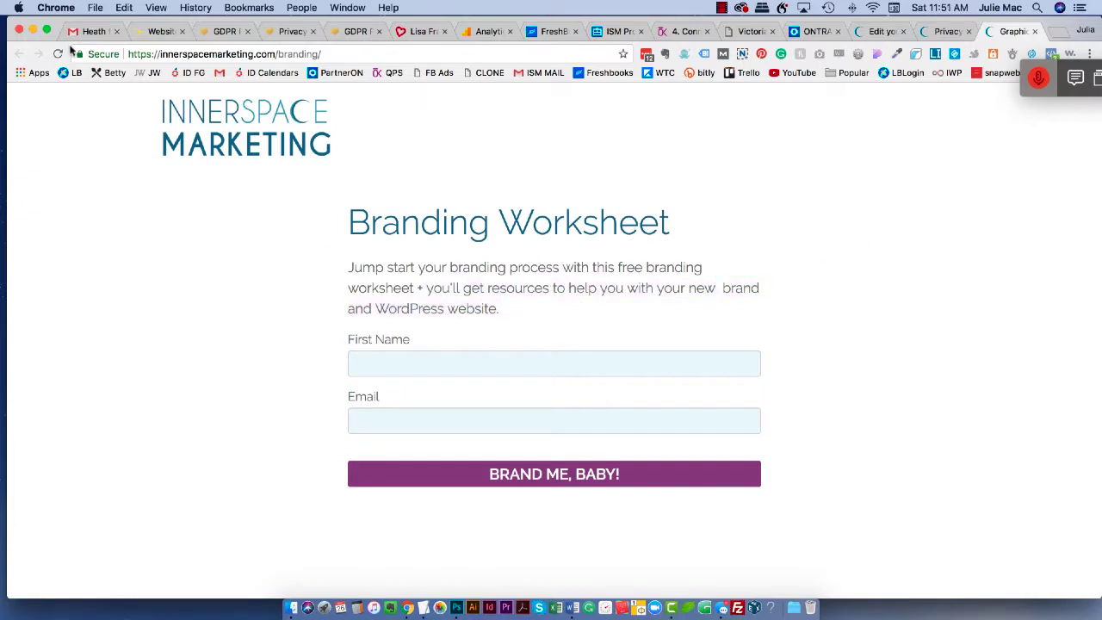
click(58, 53)
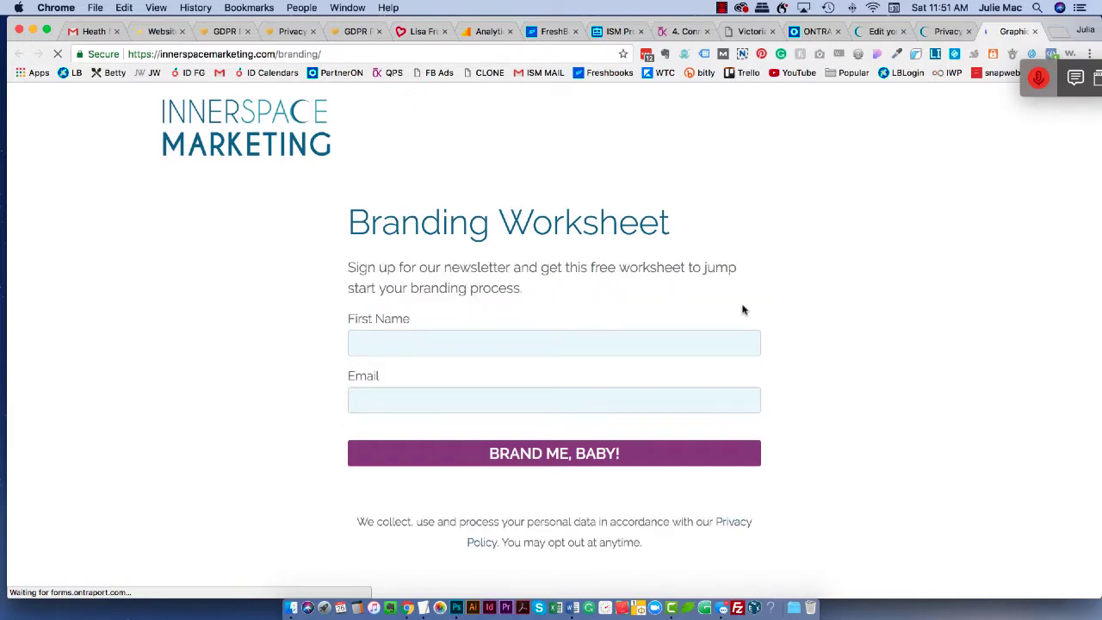
scroll(942, 337, down, 1)
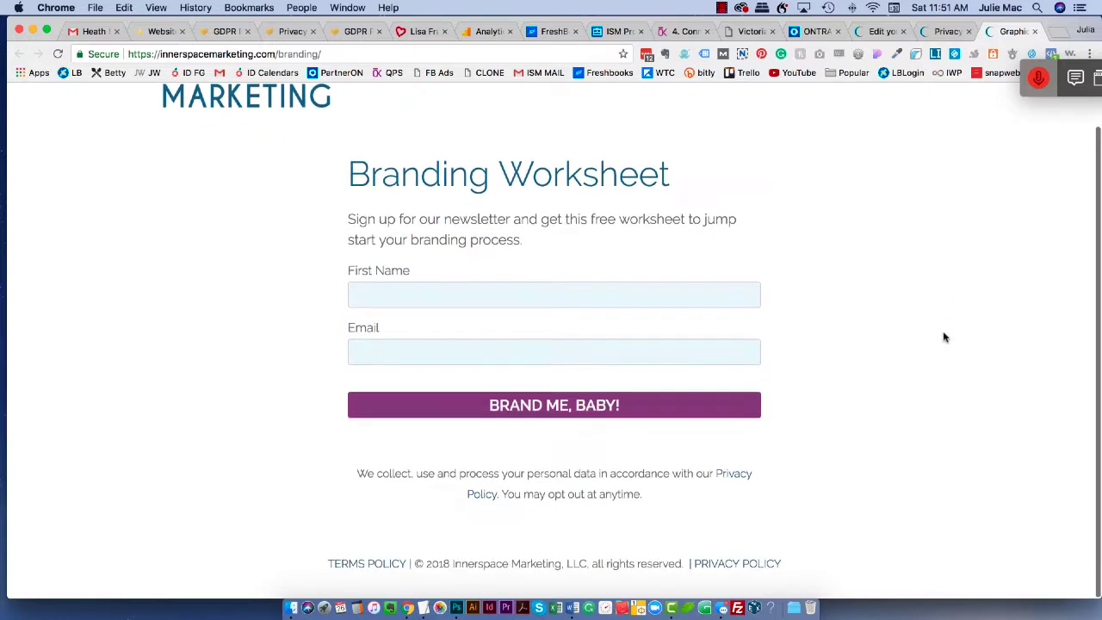